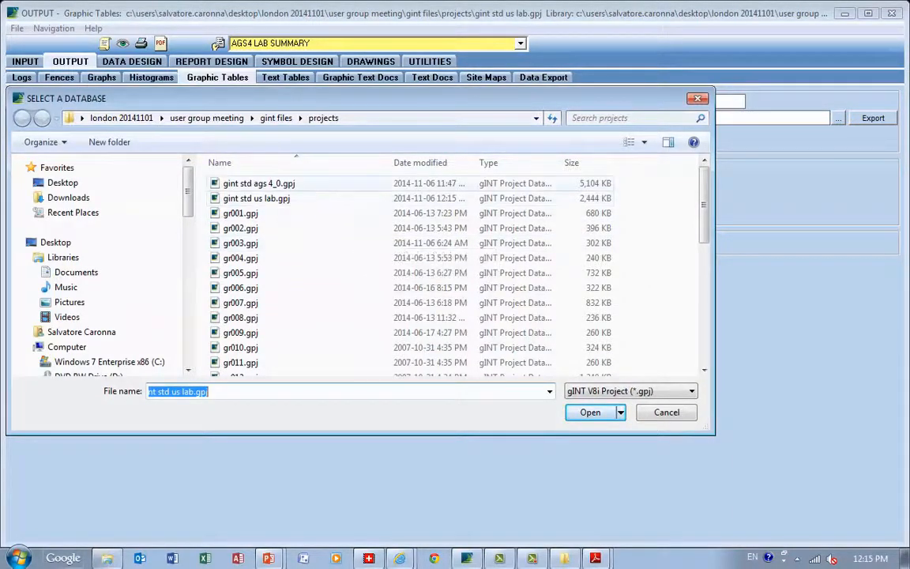
Set gint std ags 4_0.gpj as the source project and switch to the Logs output reports
click(259, 184)
click(259, 183)
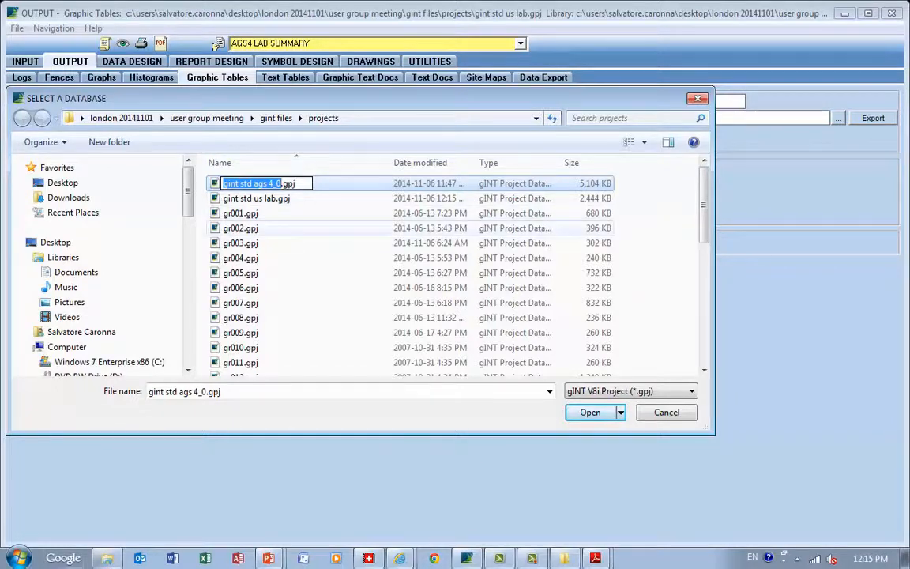
click(246, 228)
double_click(259, 183)
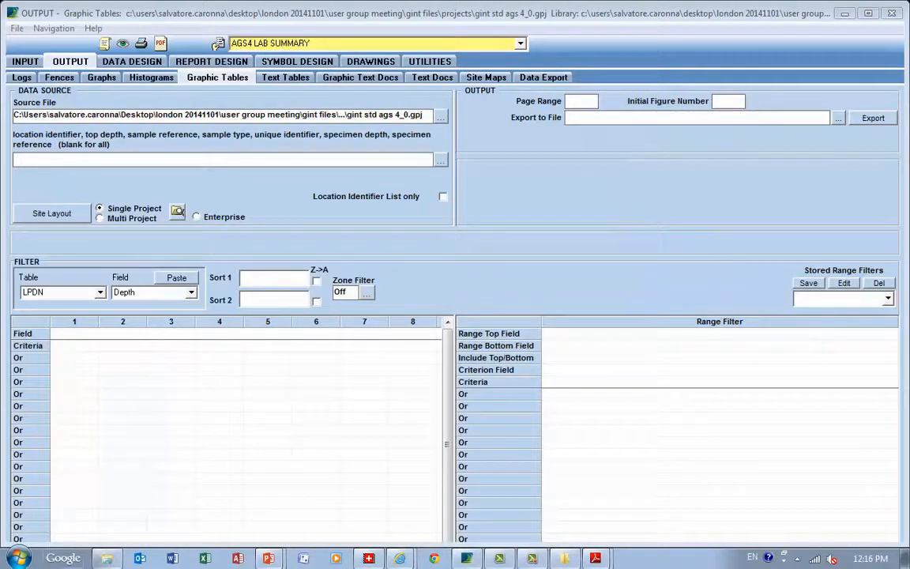
click(21, 77)
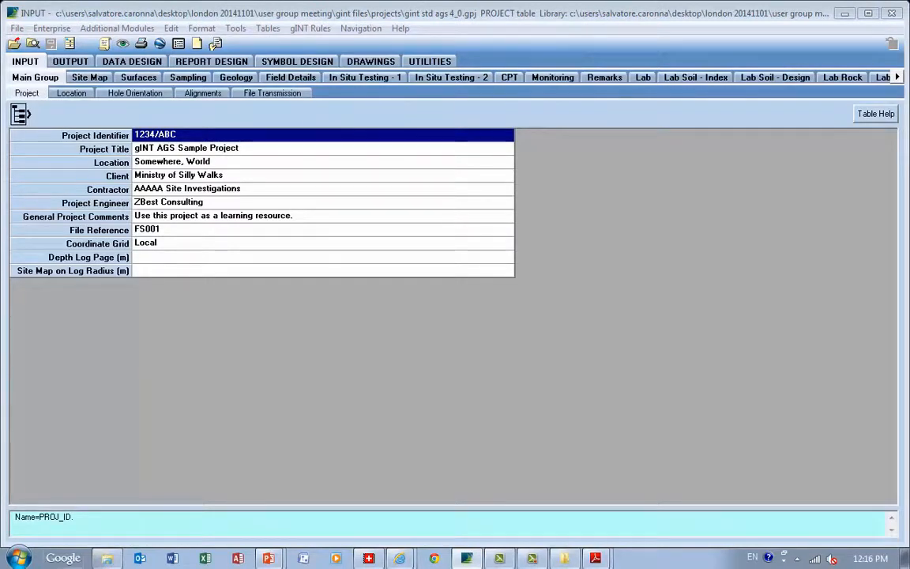
Check the description of the 0.00 m SAND layer in the Geology table and open the Geology Soil - BSI table
click(237, 77)
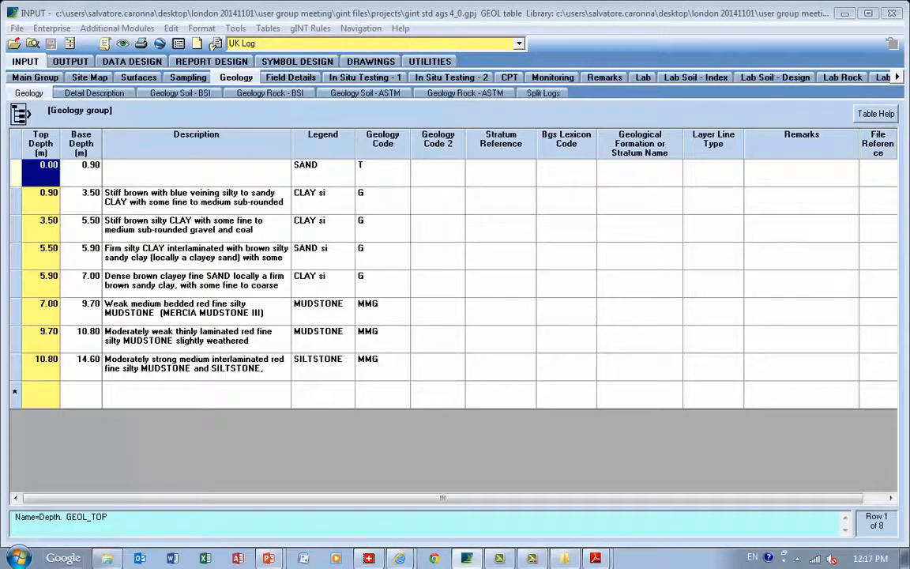
click(196, 173)
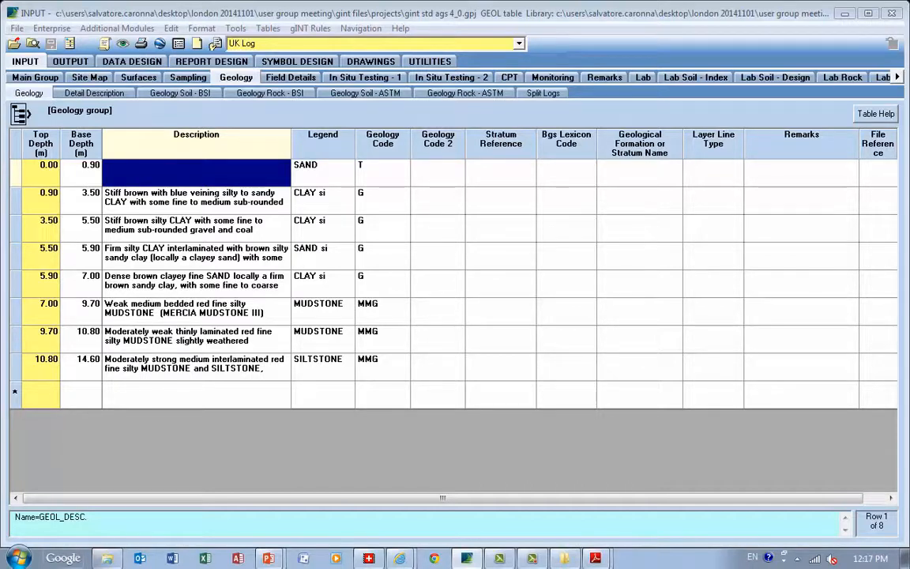
click(180, 93)
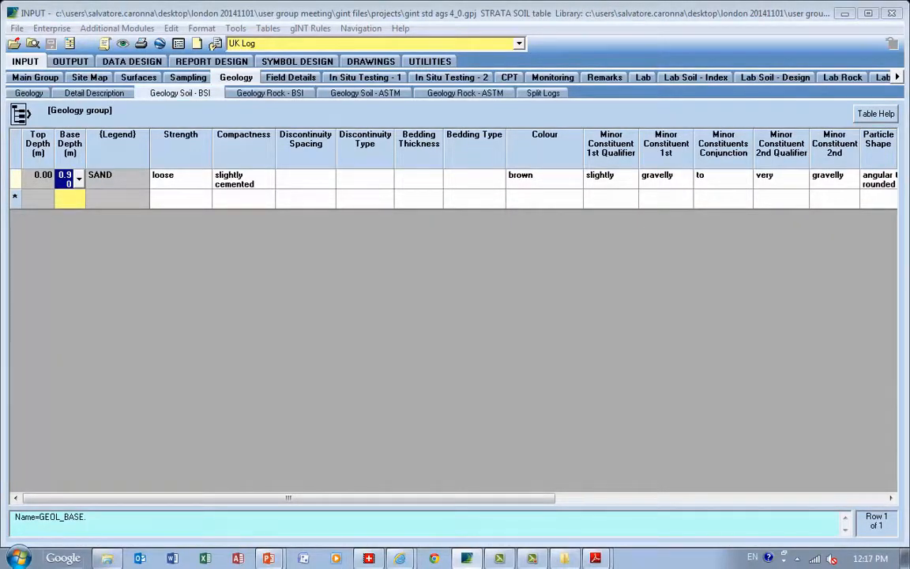
Review the Compactness lookup options for the SAND layer and the remaining soil component columns, leaving the values as they are
click(241, 180)
click(269, 180)
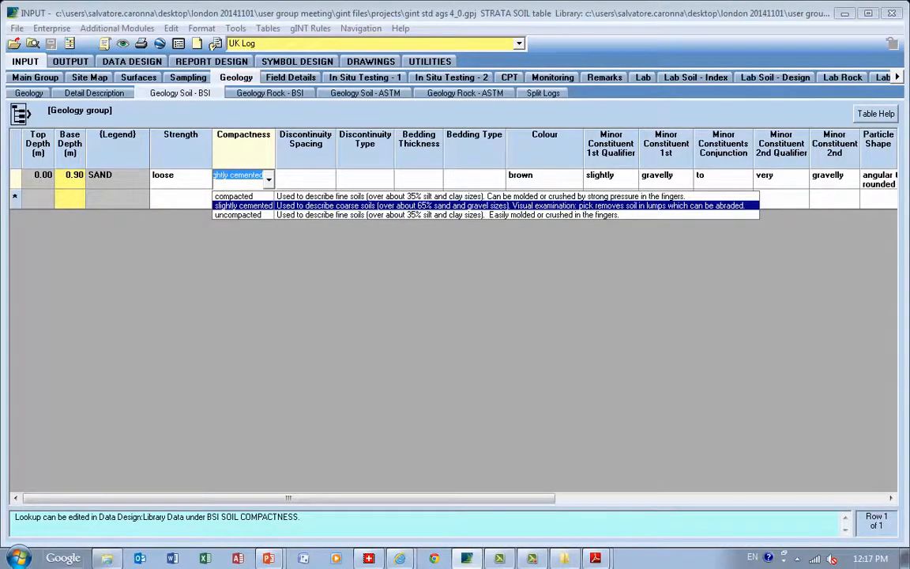
key(Escape)
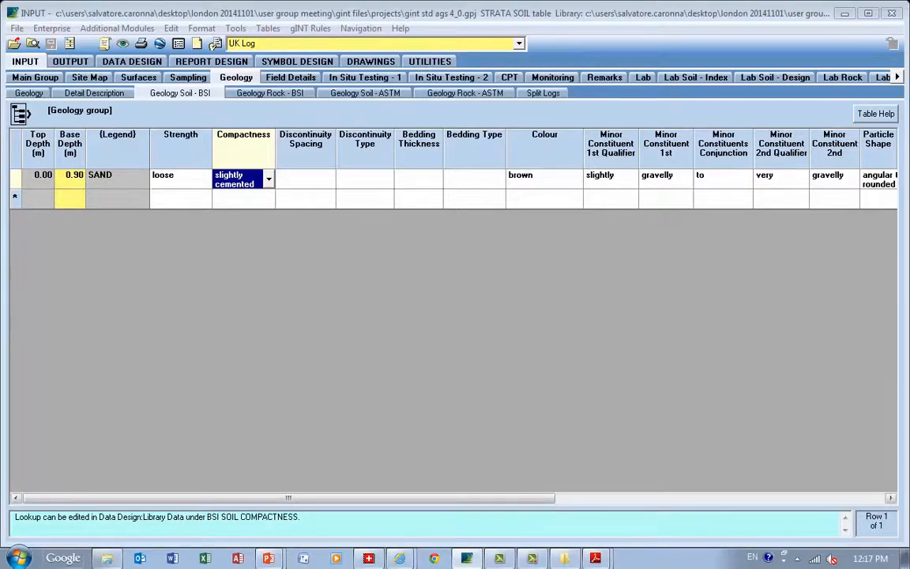
drag(288, 497, 618, 498)
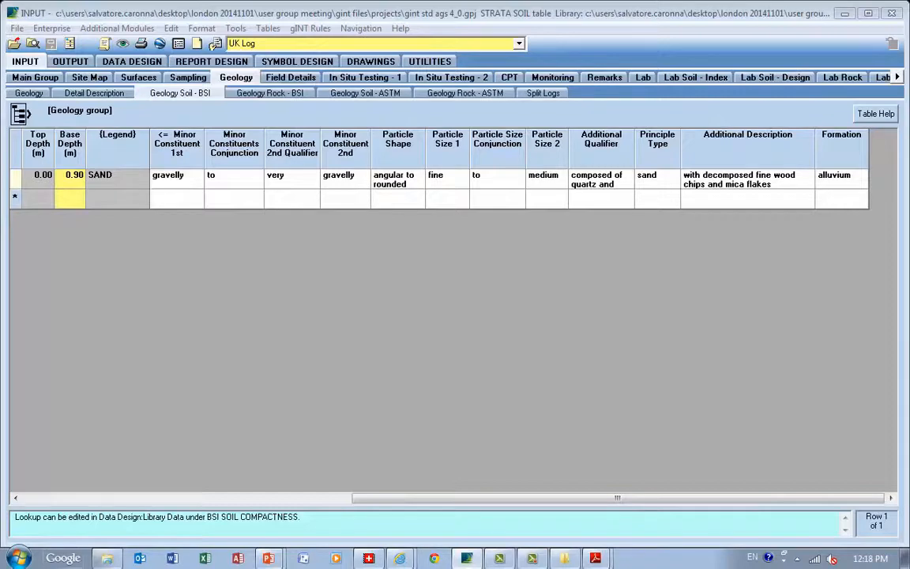
Preview the AGS4 UK BH log report for the UK Log location only
click(71, 61)
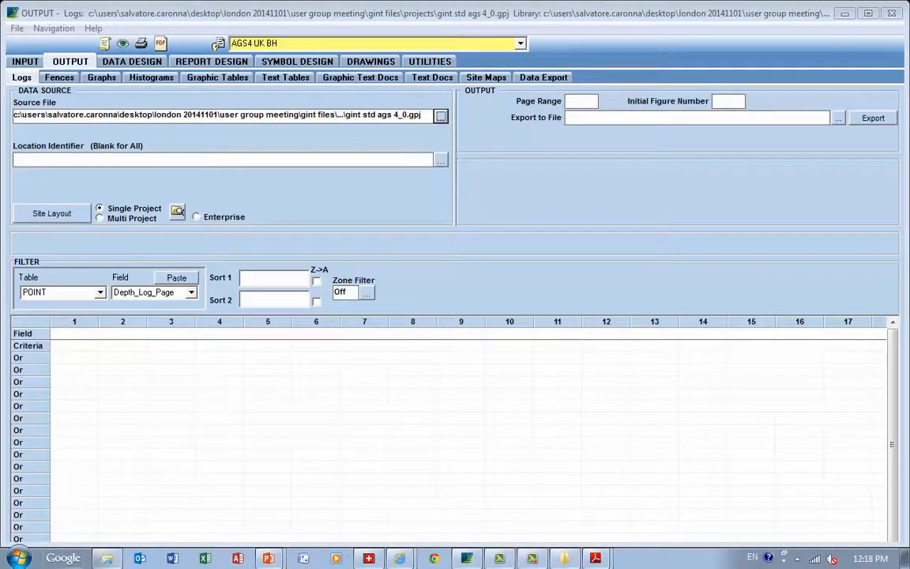
click(440, 160)
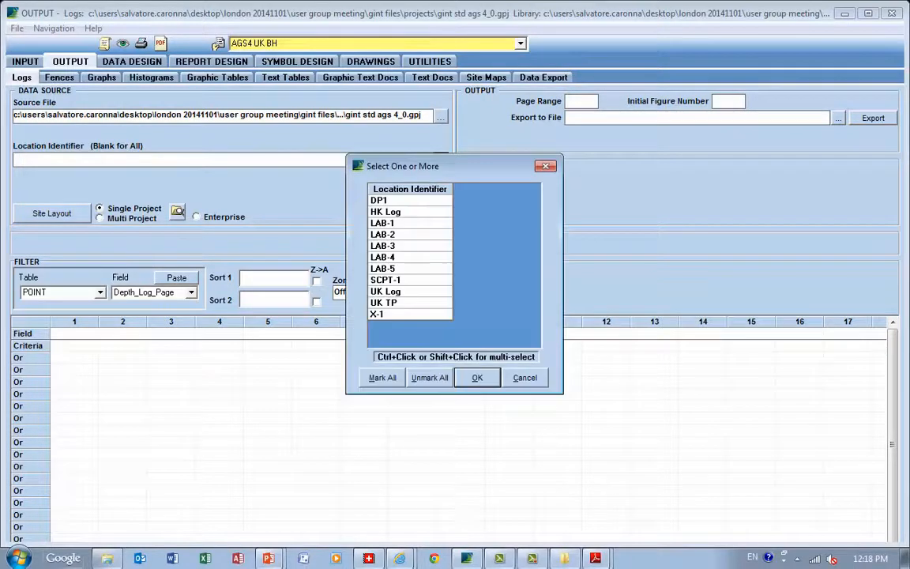
double_click(386, 291)
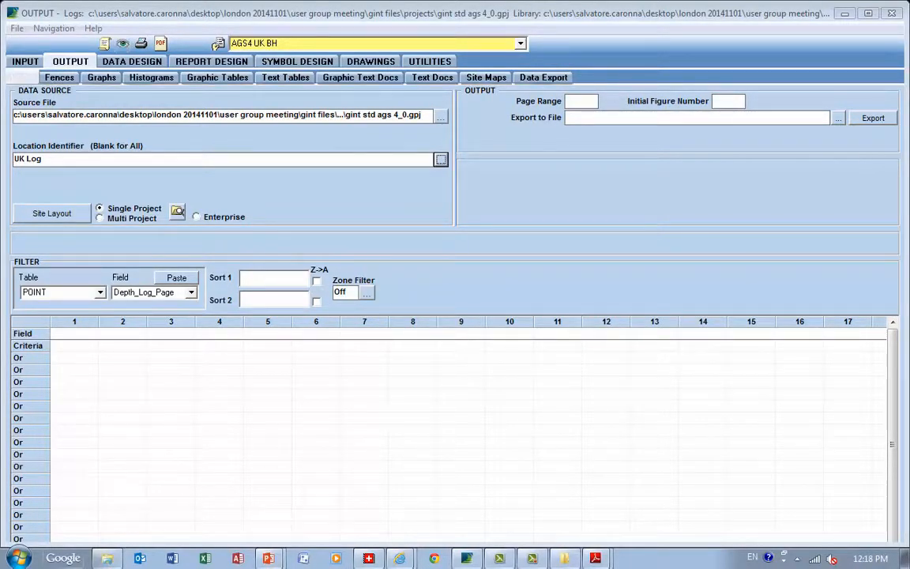
click(122, 44)
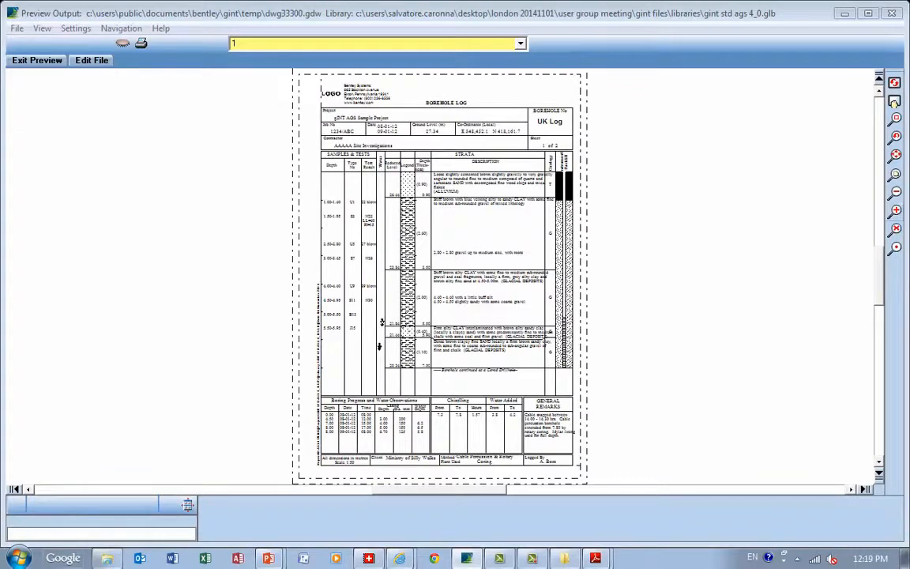
Zoom in on the uppermost strata descriptions of the previewed borehole log, then exit the preview
click(895, 247)
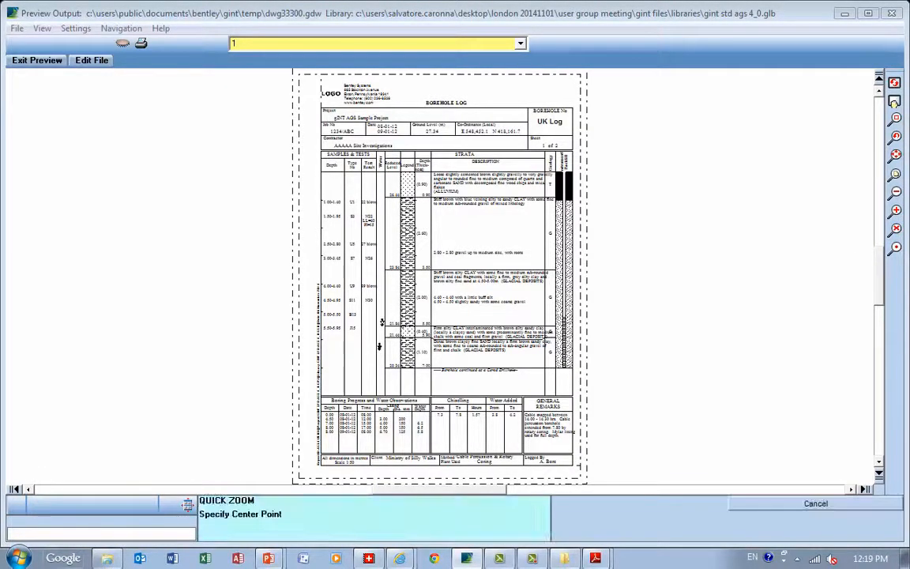
click(439, 237)
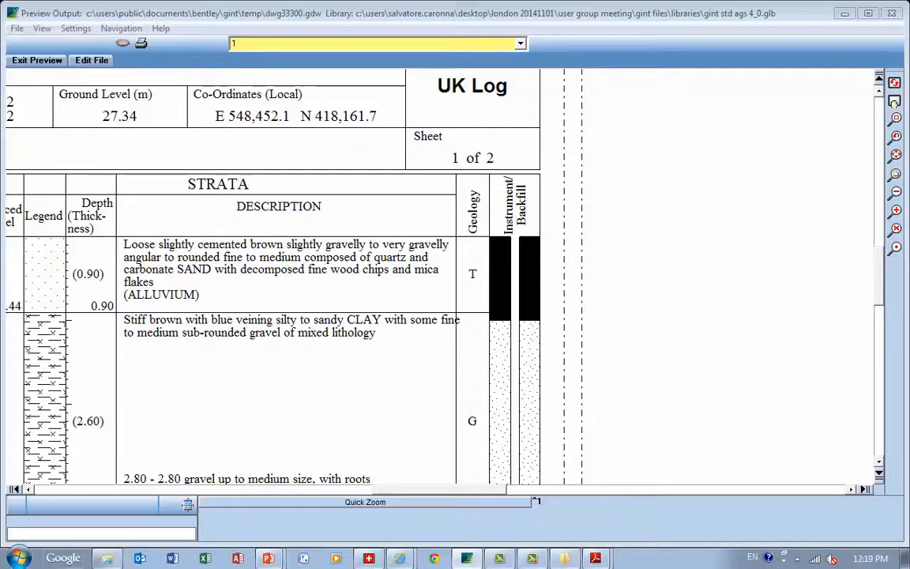
click(36, 60)
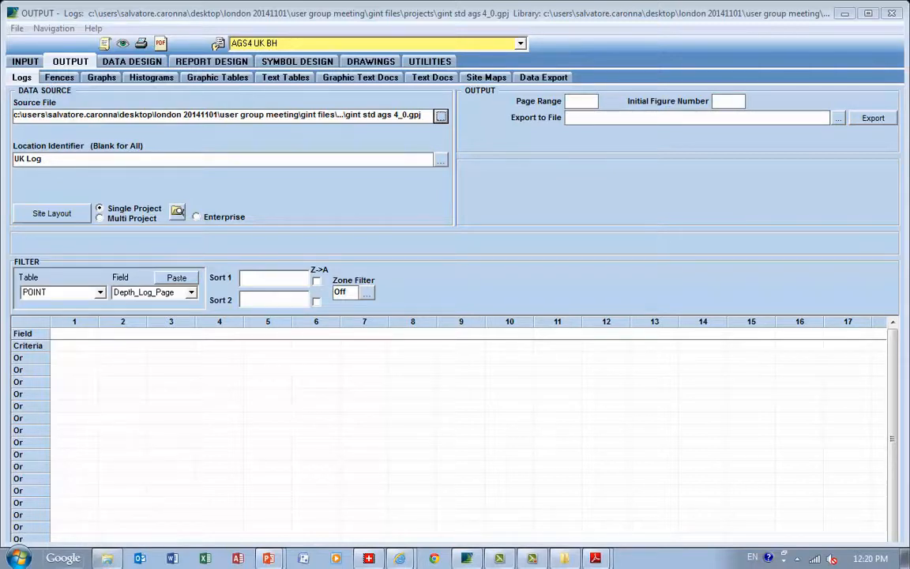
Open the BSI DESCRIPTION SOIL table in the library data of Data Design
mouse_move(211, 62)
click(131, 62)
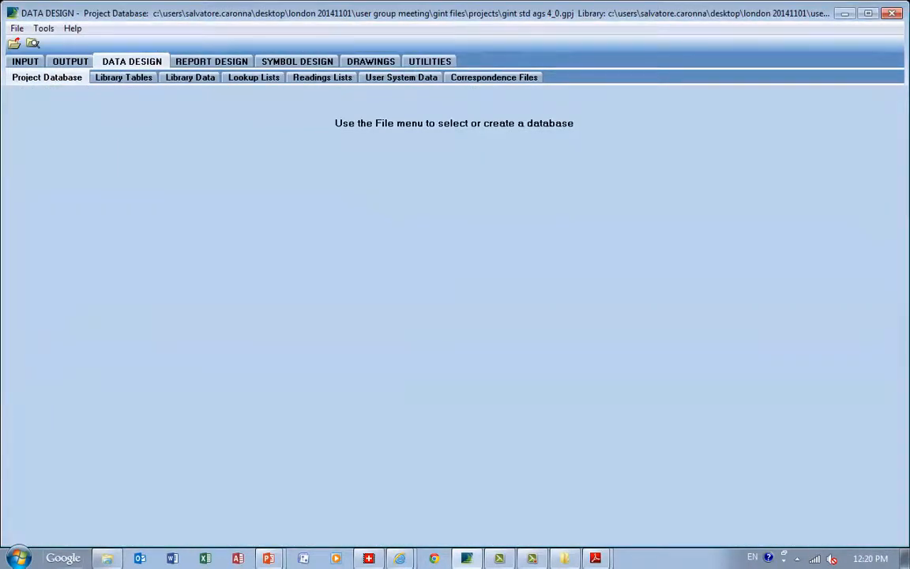
click(191, 78)
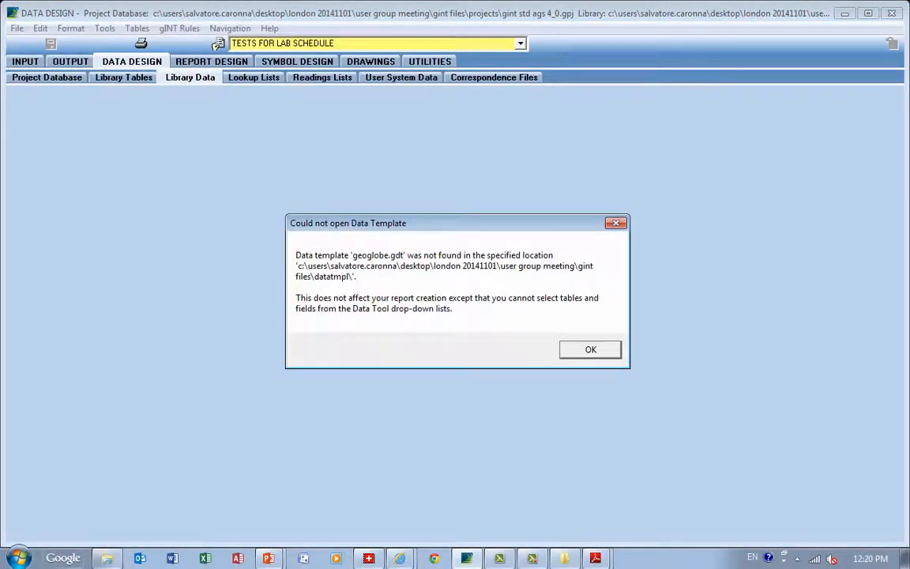
key(Return)
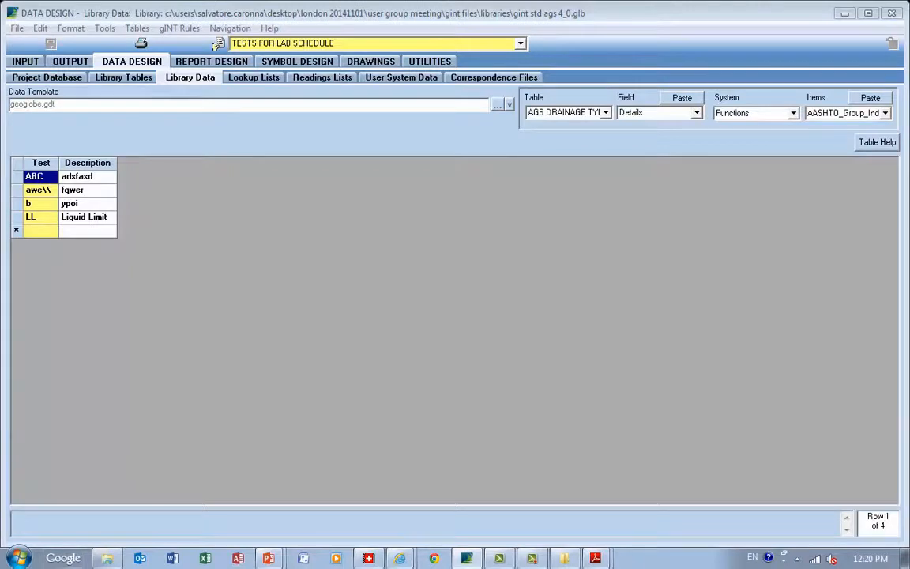
click(519, 43)
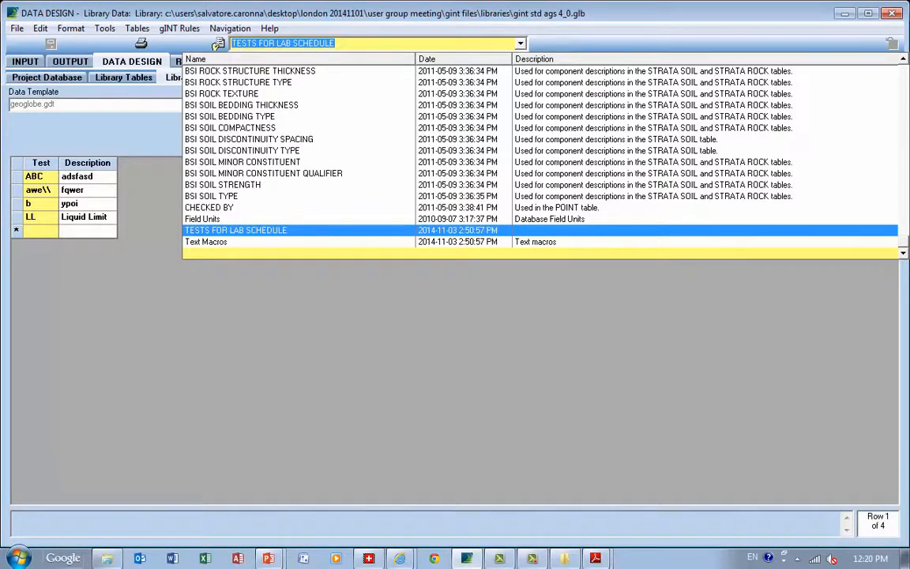
scroll(540, 158, up, 4)
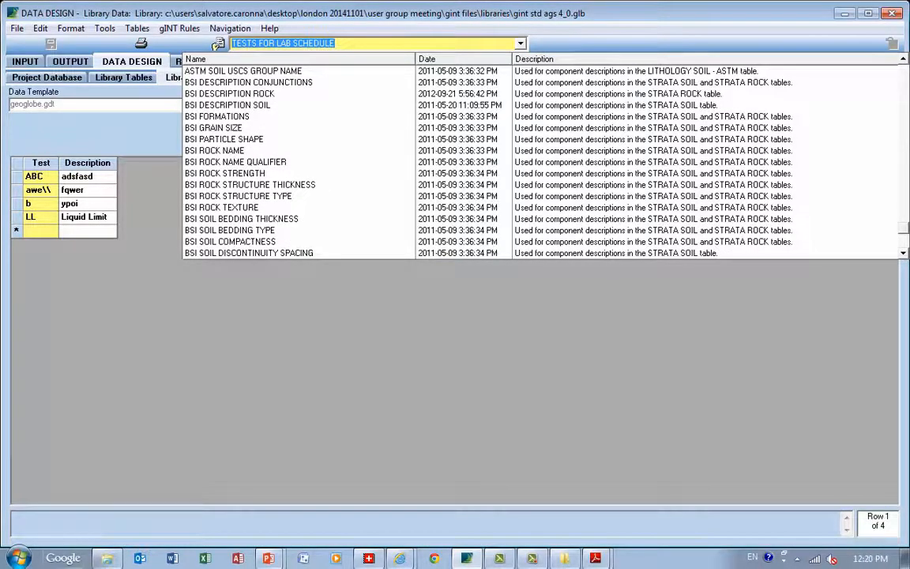
click(228, 105)
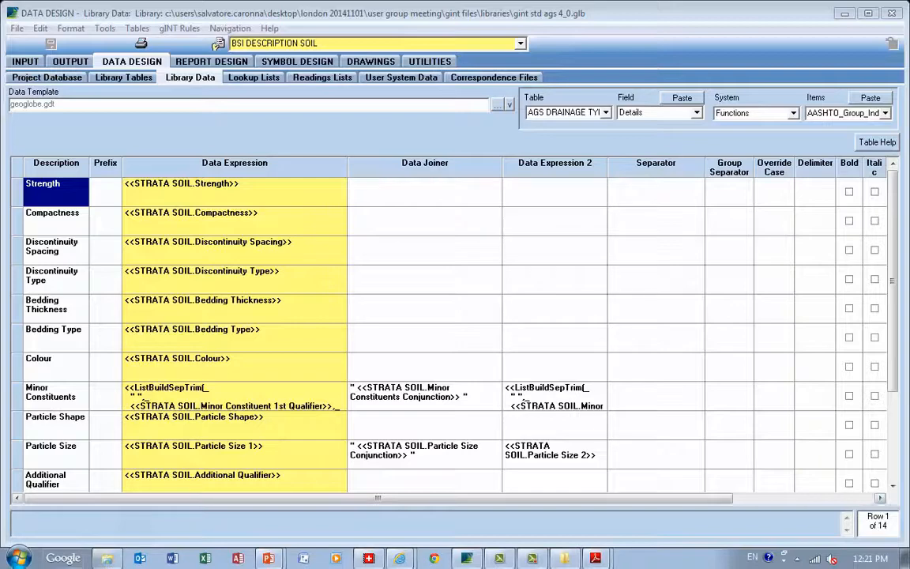
Look through all component rows from Strength to Formation, examining their data expressions, joiners and separators
click(893, 486)
click(893, 485)
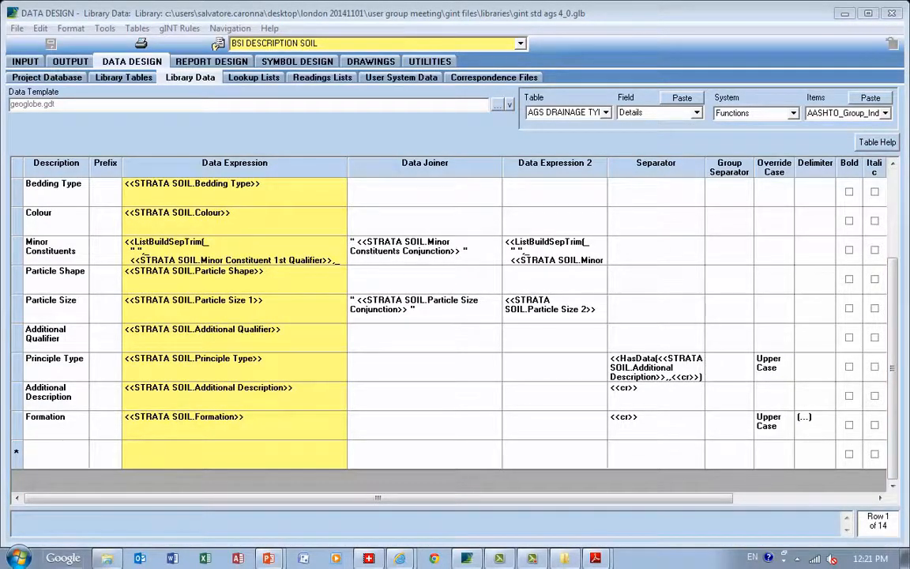
click(893, 213)
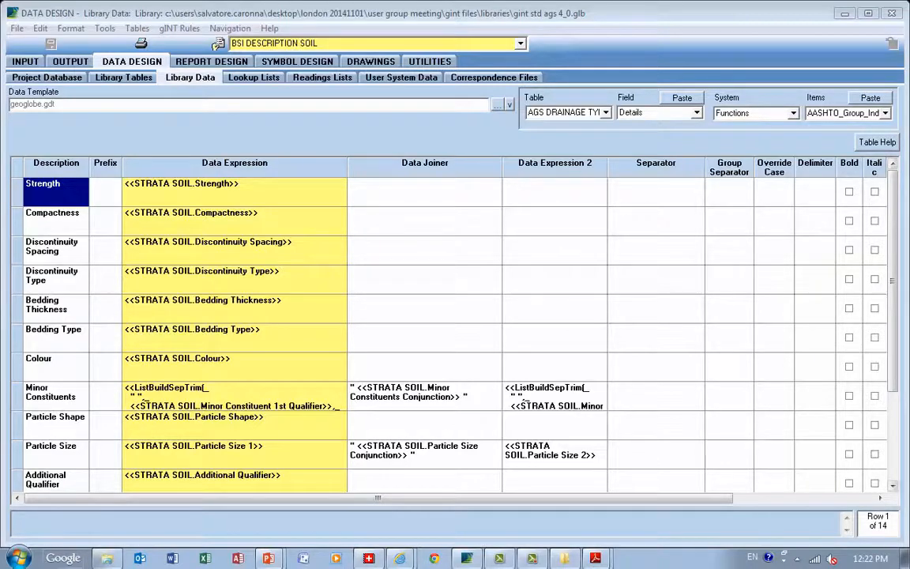
click(892, 485)
click(892, 485)
click(892, 485)
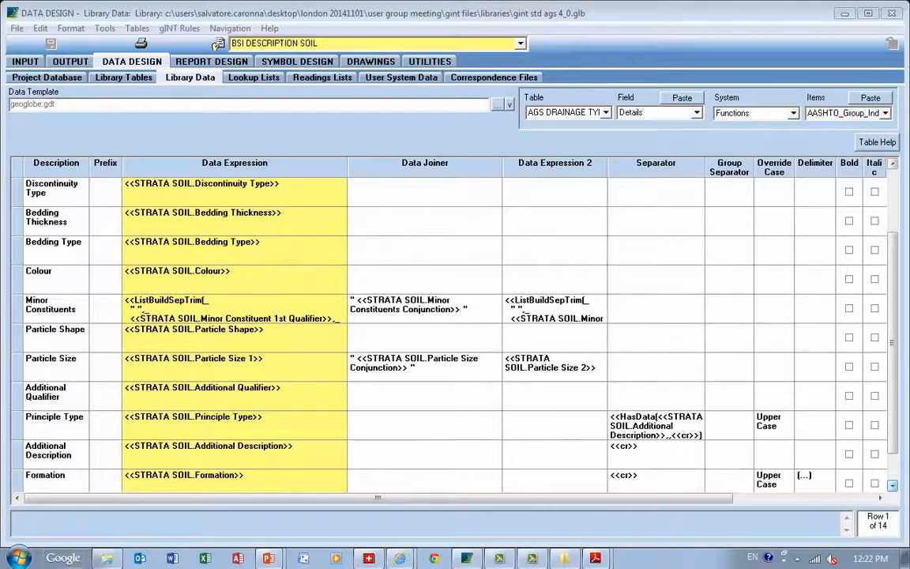
click(892, 485)
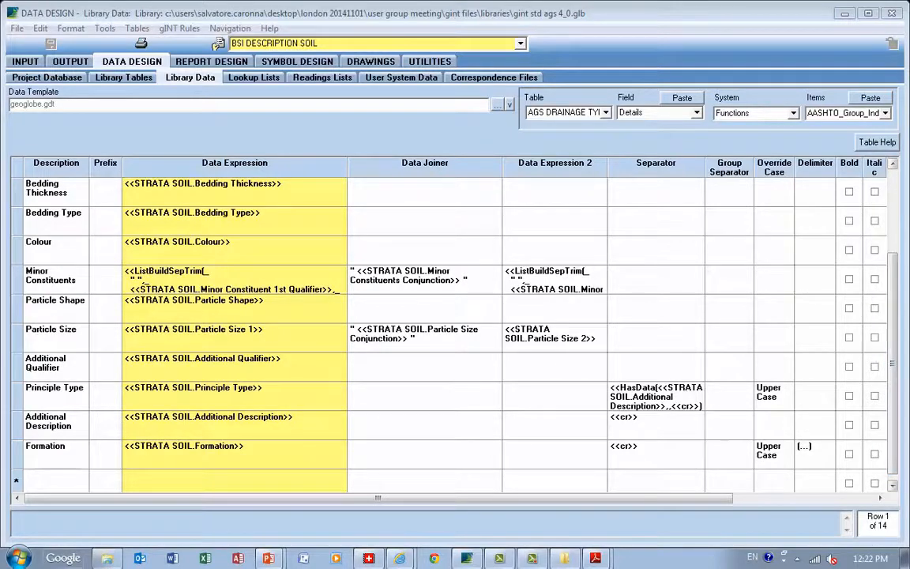
click(893, 209)
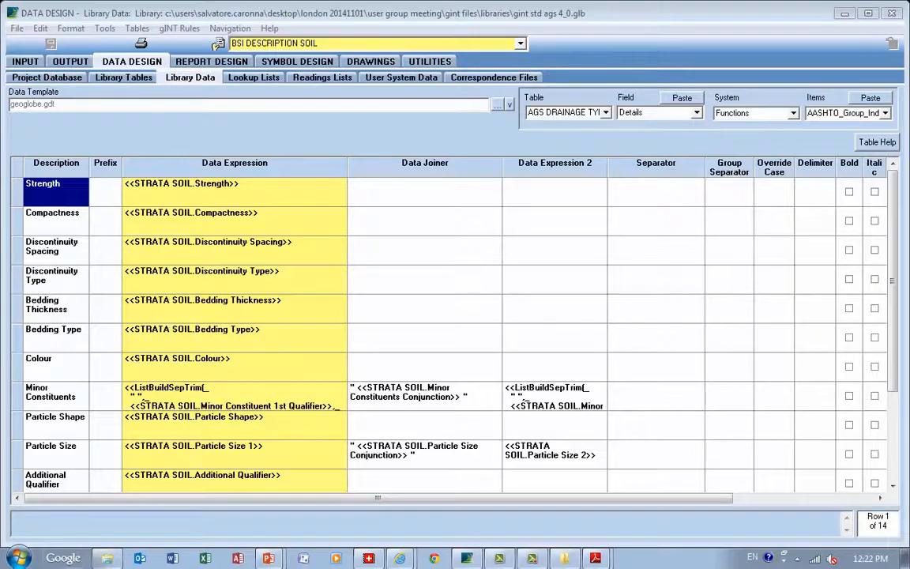
Inspect the Colour data expression and the Strength row's Separator, Group Separator and Override Case fields
click(234, 366)
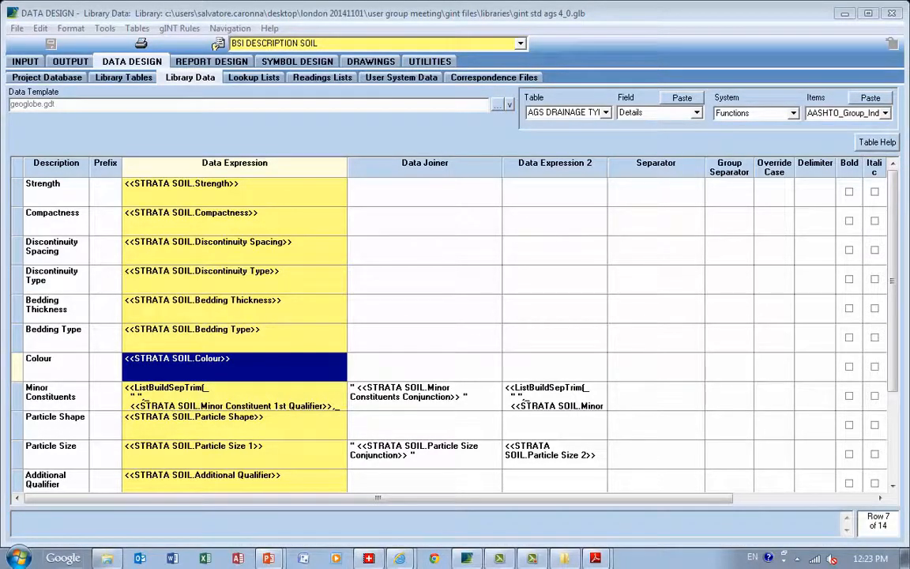
click(655, 192)
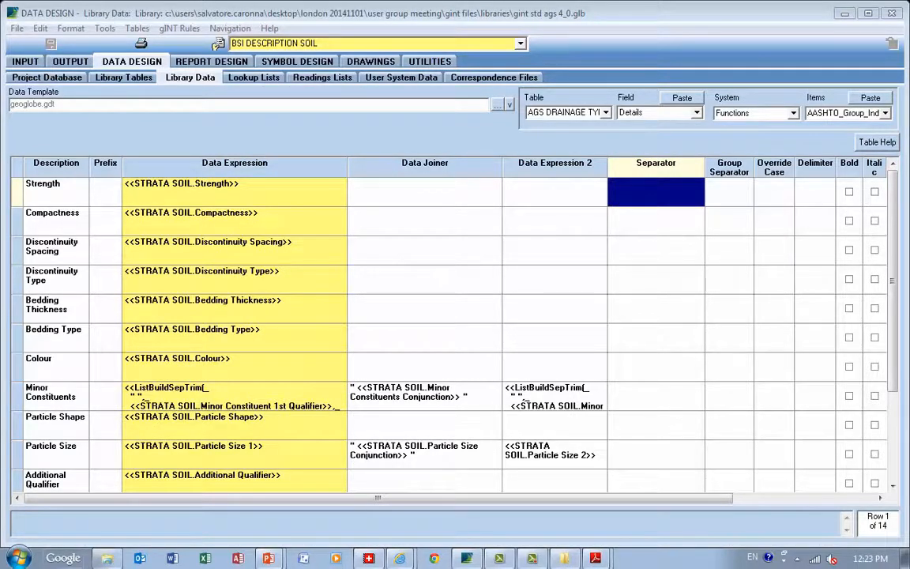
click(729, 192)
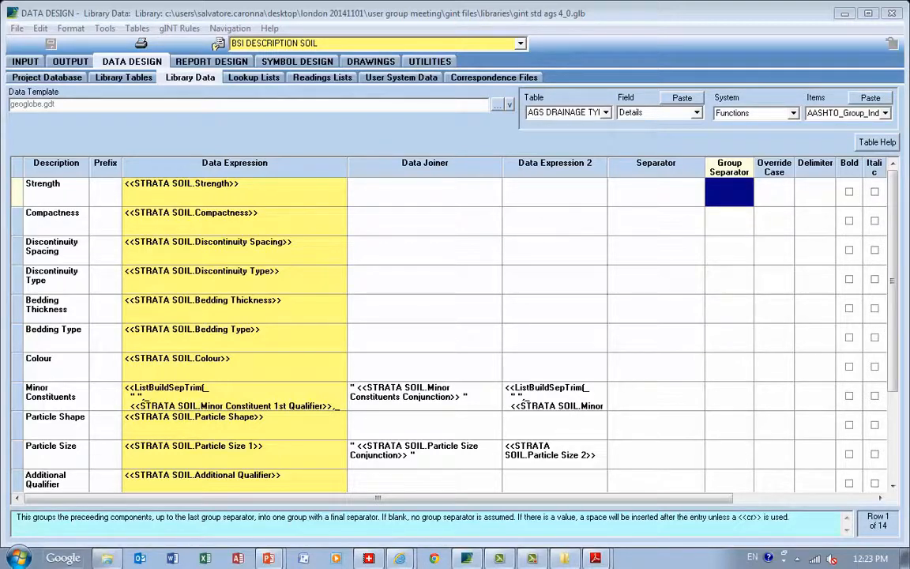
click(769, 192)
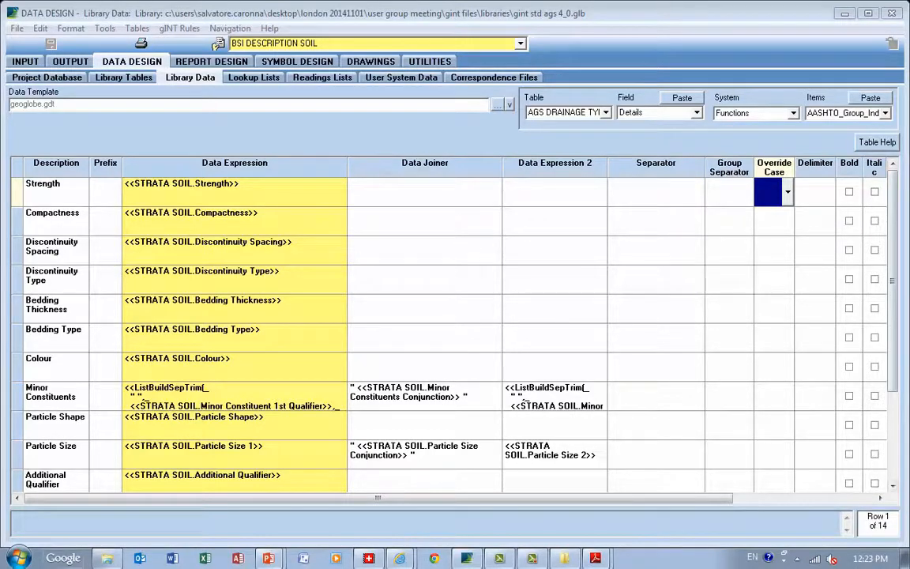
View the Override Case choices for the Principle Type component without changing its setting
scroll(451, 332, down, 5)
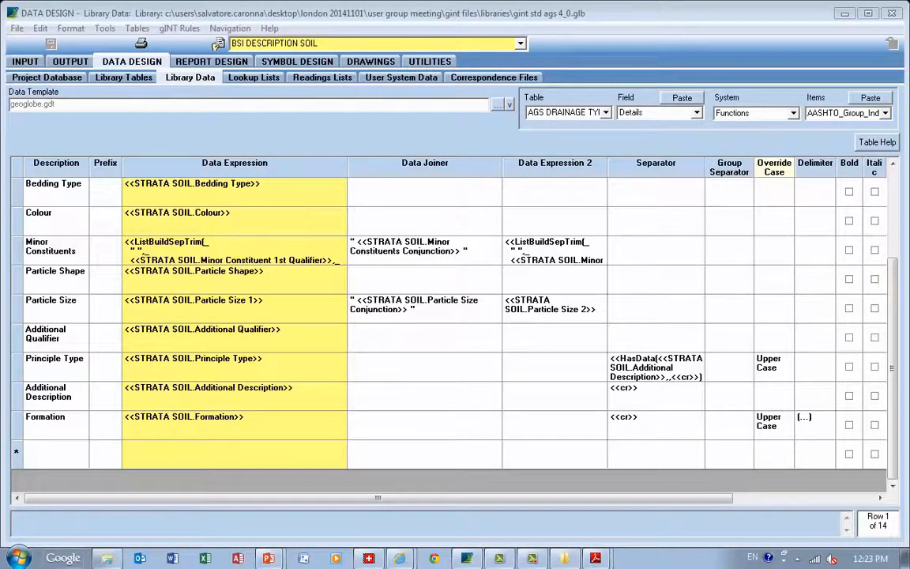
click(771, 366)
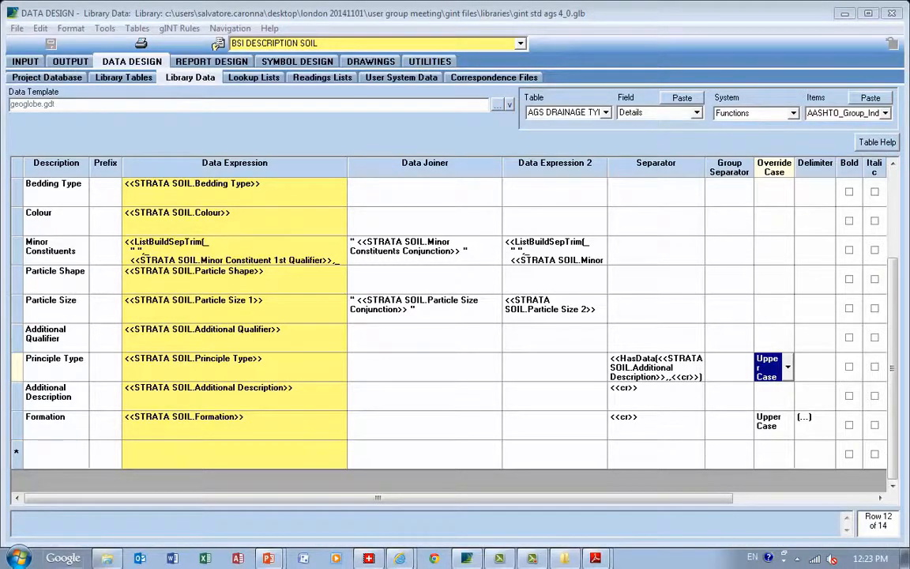
click(788, 368)
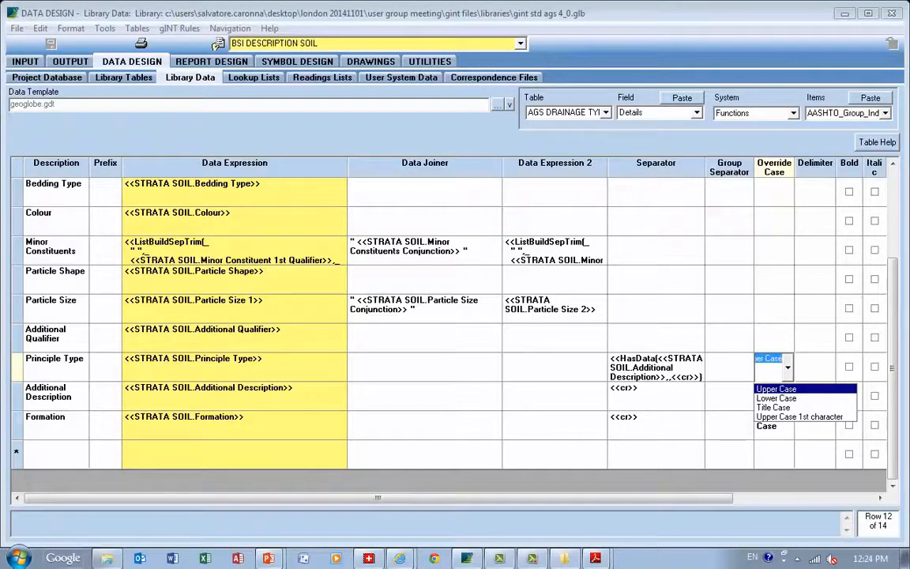
key(Escape)
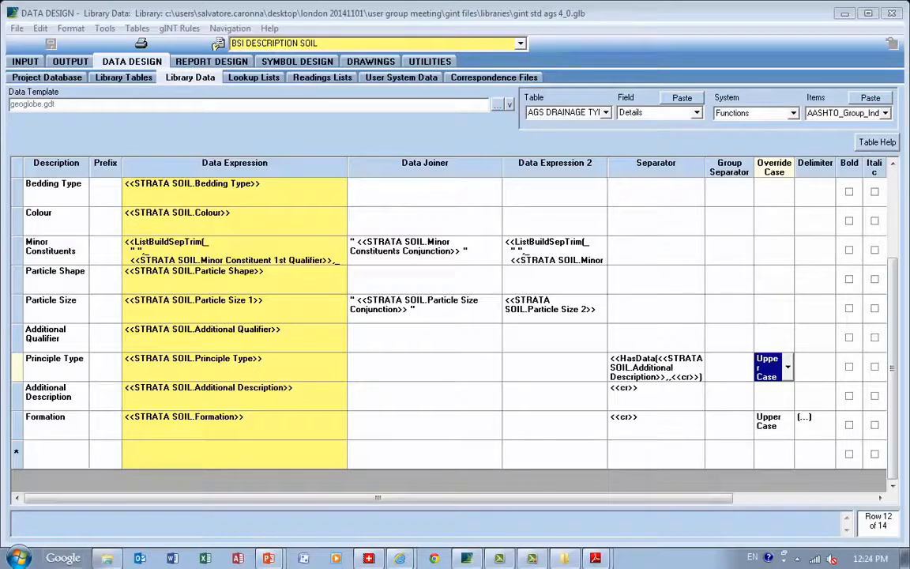
View the Delimiter choices for the Formation component without changing its setting
click(809, 424)
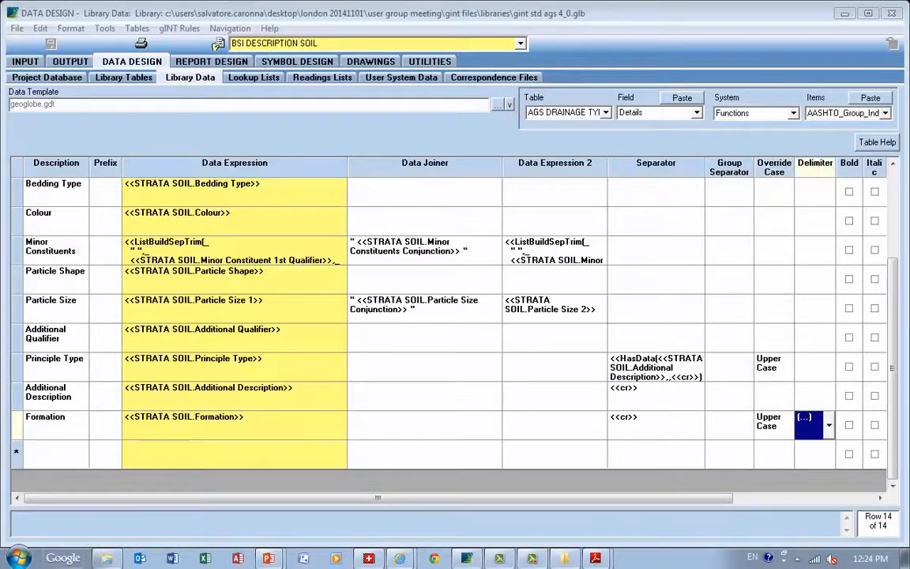
click(829, 426)
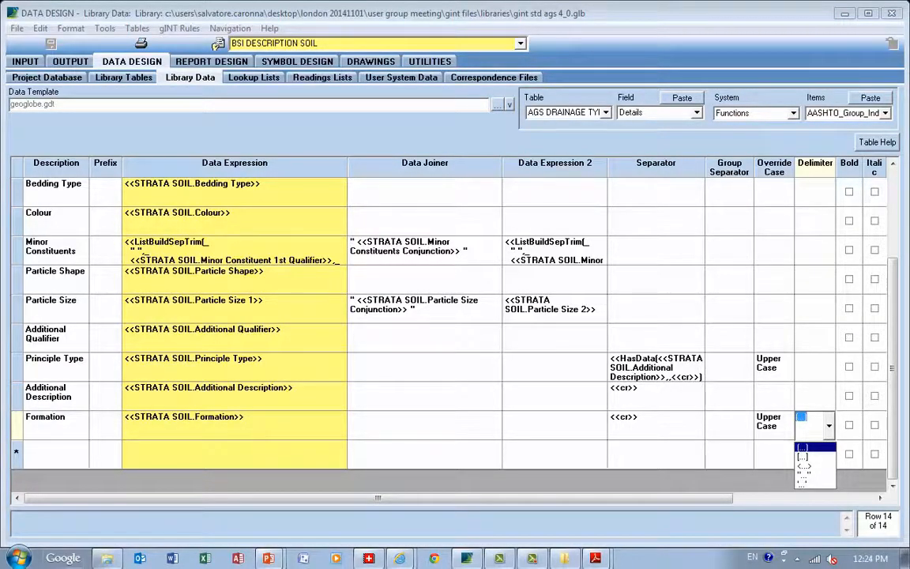
key(Return)
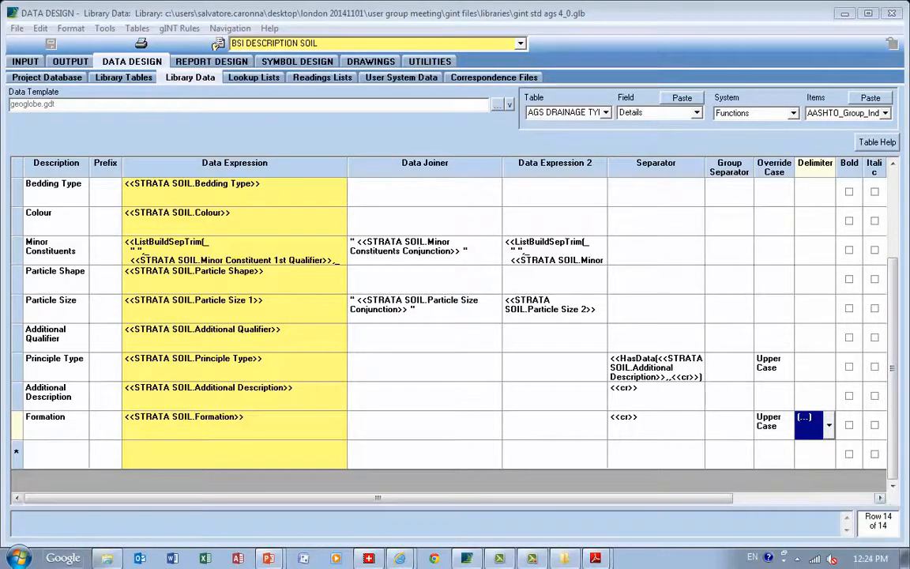
Try entering the number format #,##0.00 in the Bedding Type component's Format Spec field
click(880, 498)
click(880, 497)
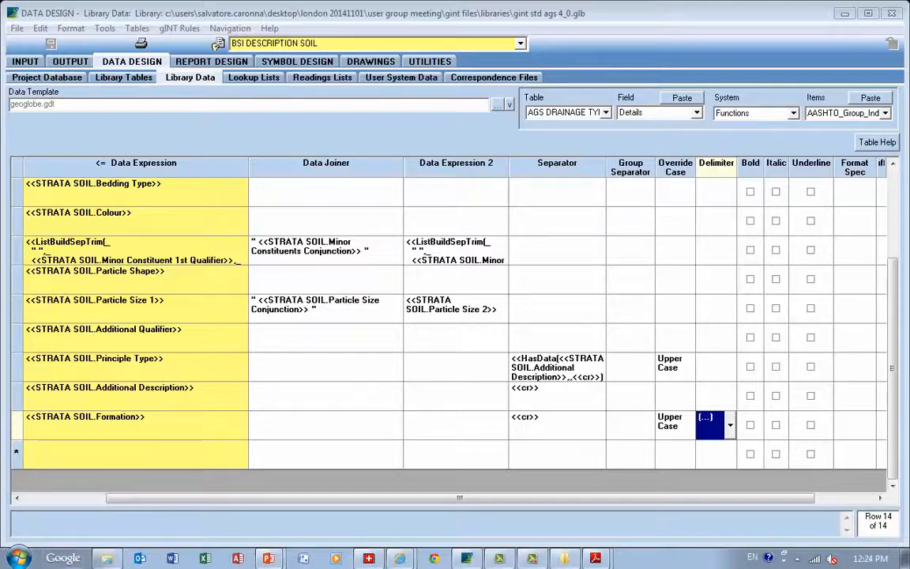
click(880, 497)
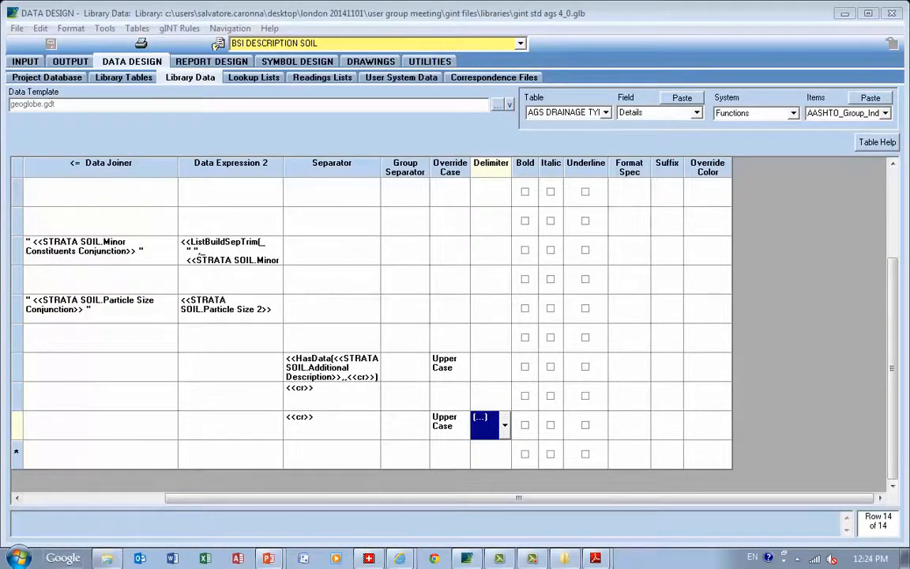
double_click(628, 192)
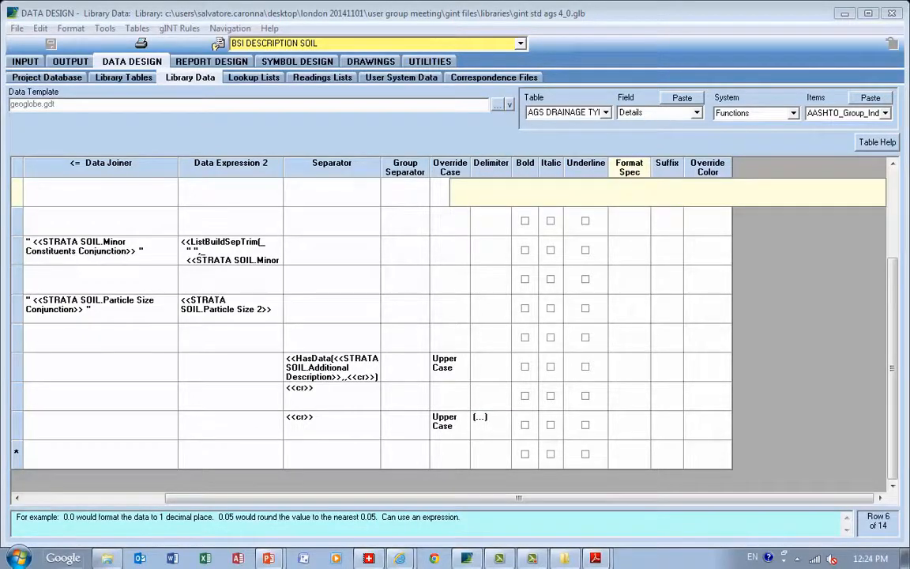
text(0.00)
key(BackSpace)
key(BackSpace)
key(BackSpace)
key(BackSpace)
text(#,##0.00)
key(Return)
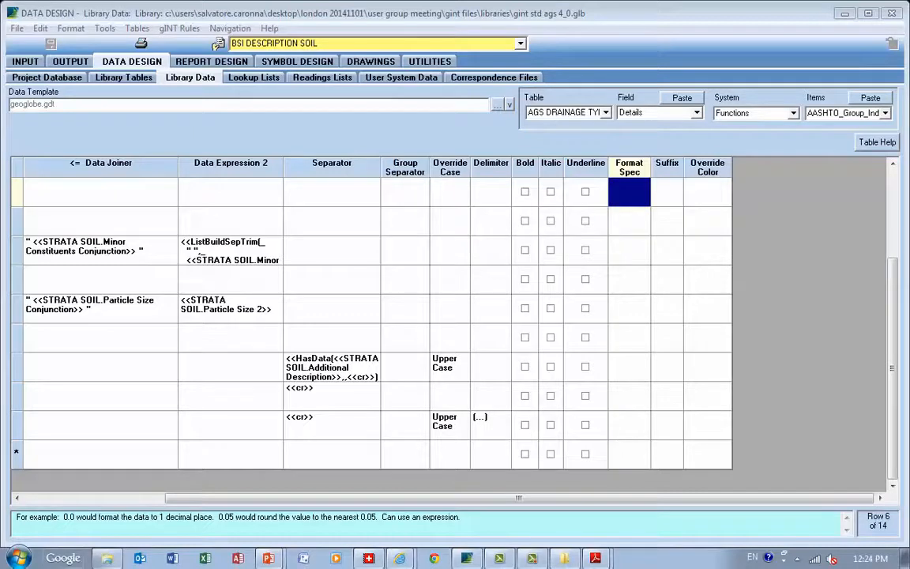
Inspect the Bedding Type component's Suffix field and the colours offered for its Override Color
click(667, 192)
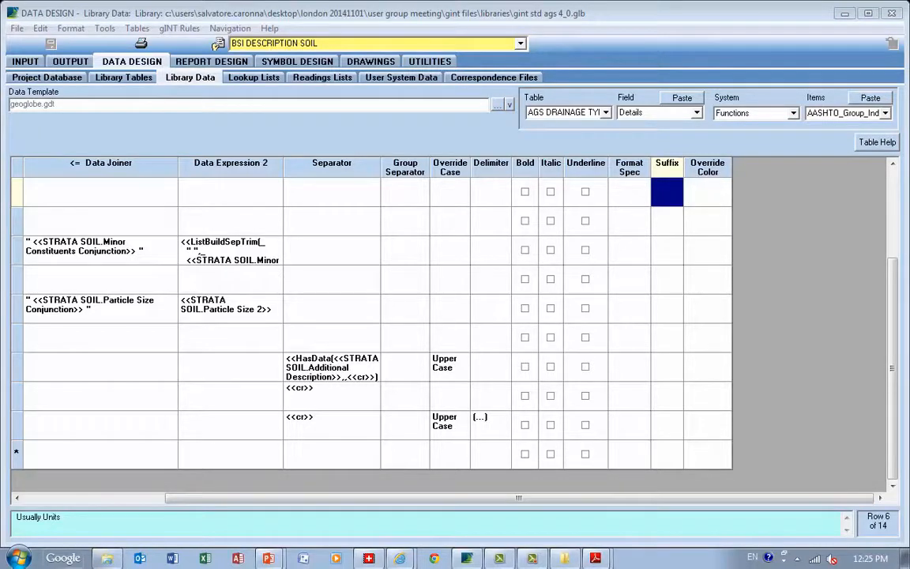
click(703, 192)
click(725, 192)
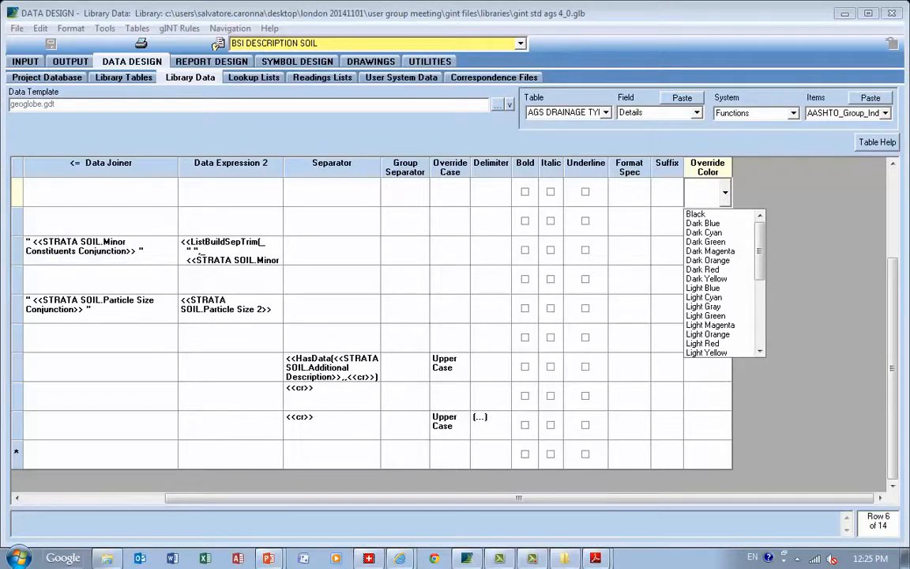
key(Escape)
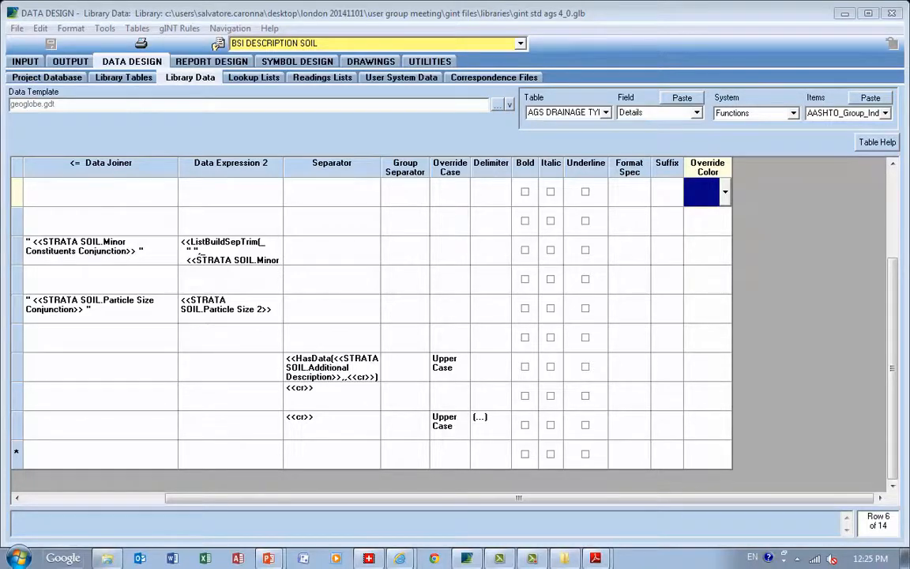
Try moving the Bedding Type row below Minor Constituents, and return the table to its condition at the last save
key(Left)
key(Left)
key(Left)
key(Left)
key(Left)
key(Left)
key(Left)
key(Left)
key(Left)
key(Left)
key(Left)
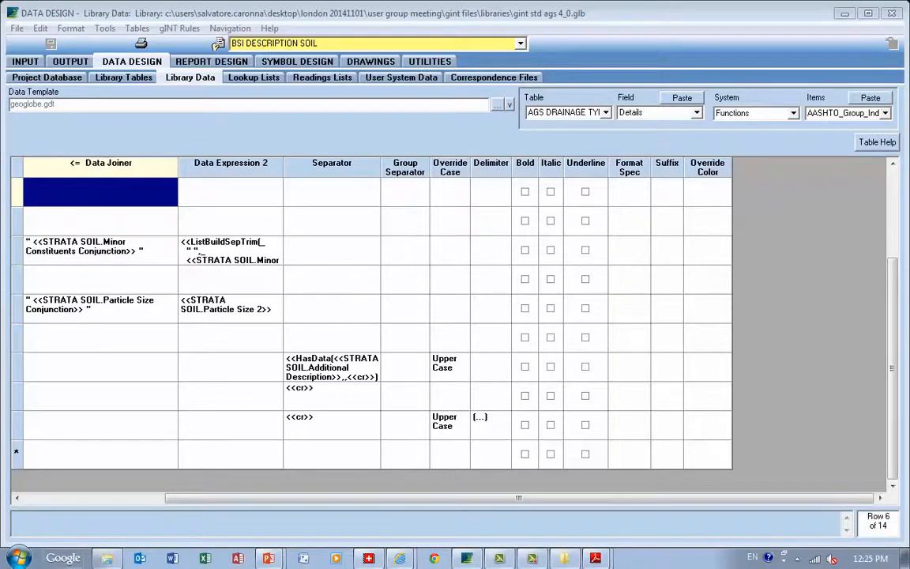
key(Left)
key(Left)
key(Left)
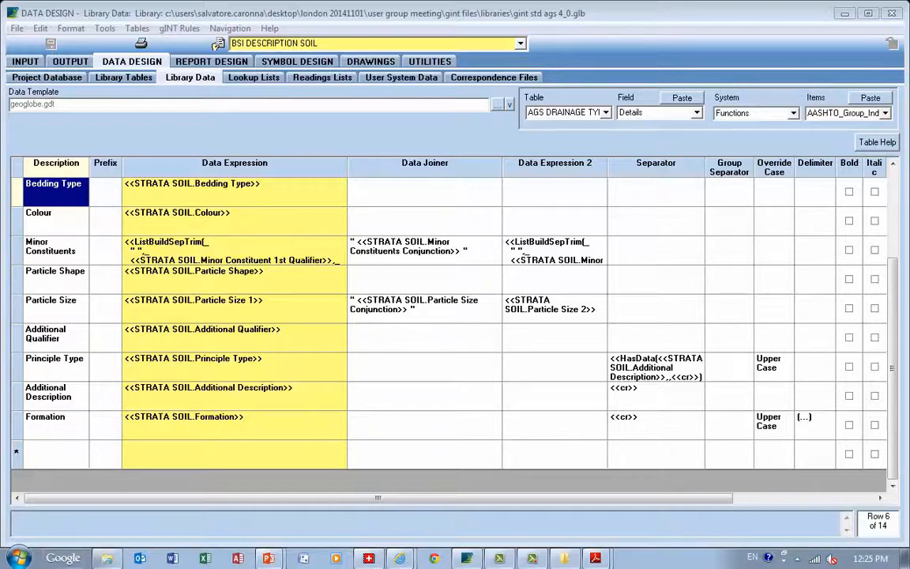
click(17, 192)
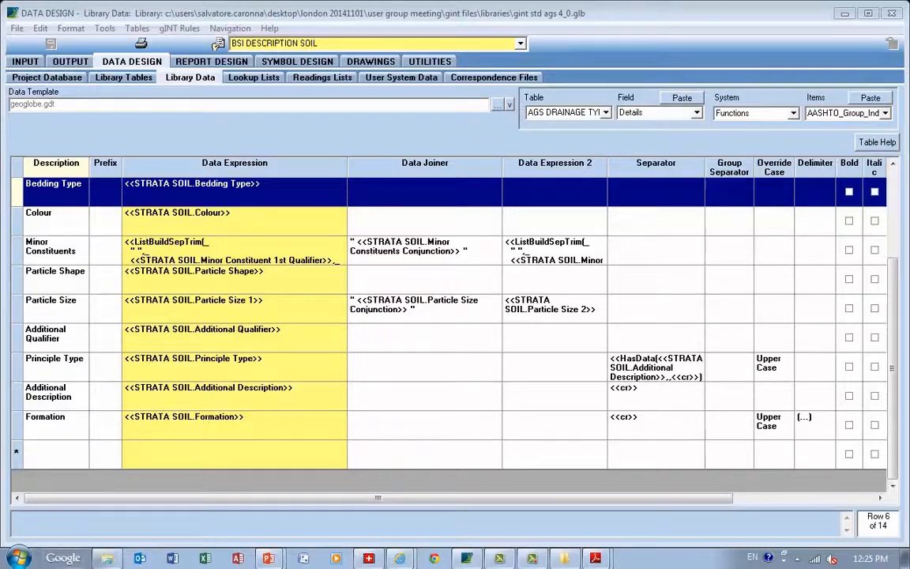
drag(16, 237, 16, 265)
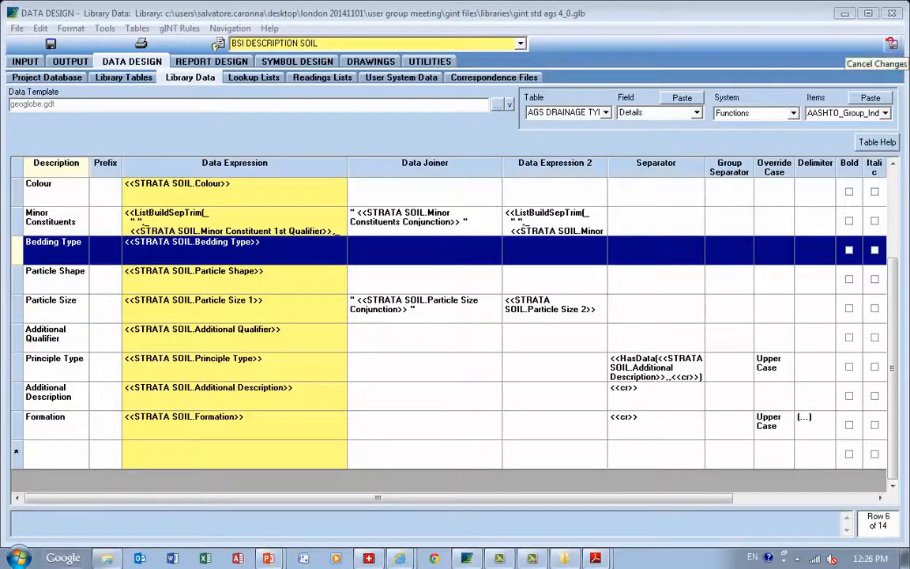
click(891, 43)
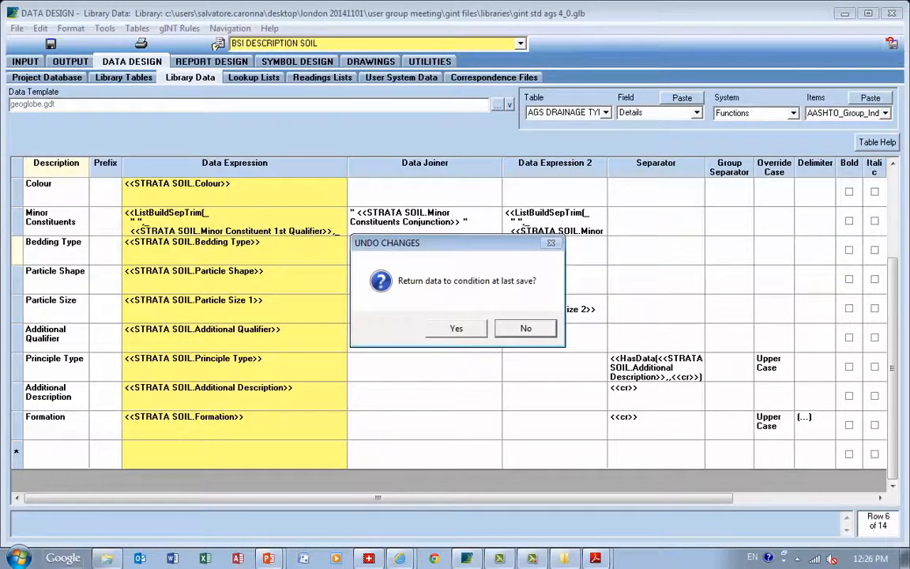
click(456, 328)
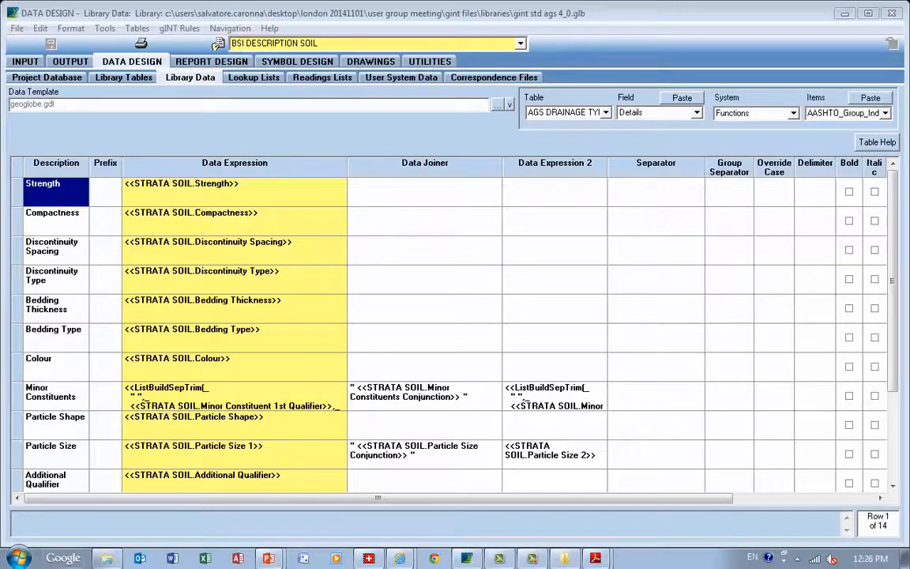
Create a new component description table named My Component Table in the library tables and merge all offered fields into it
click(124, 78)
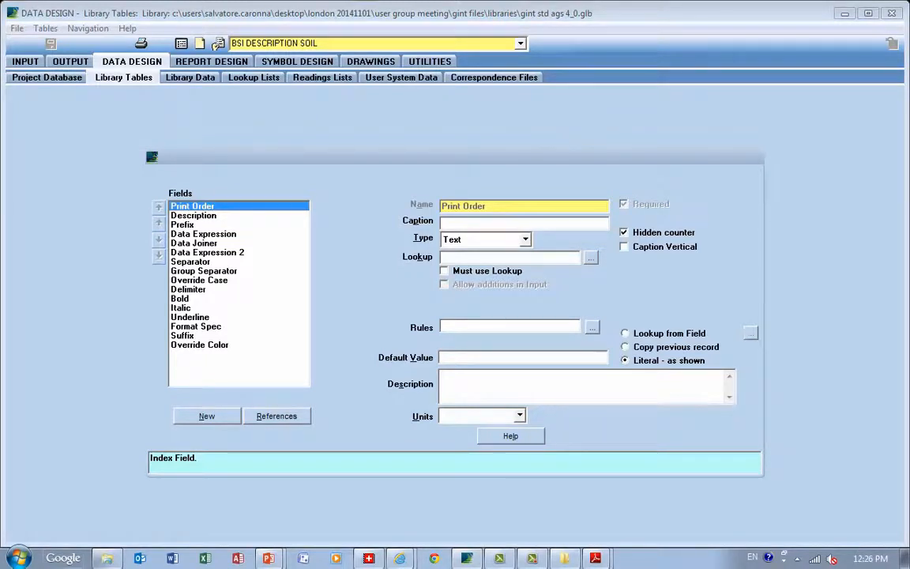
click(45, 29)
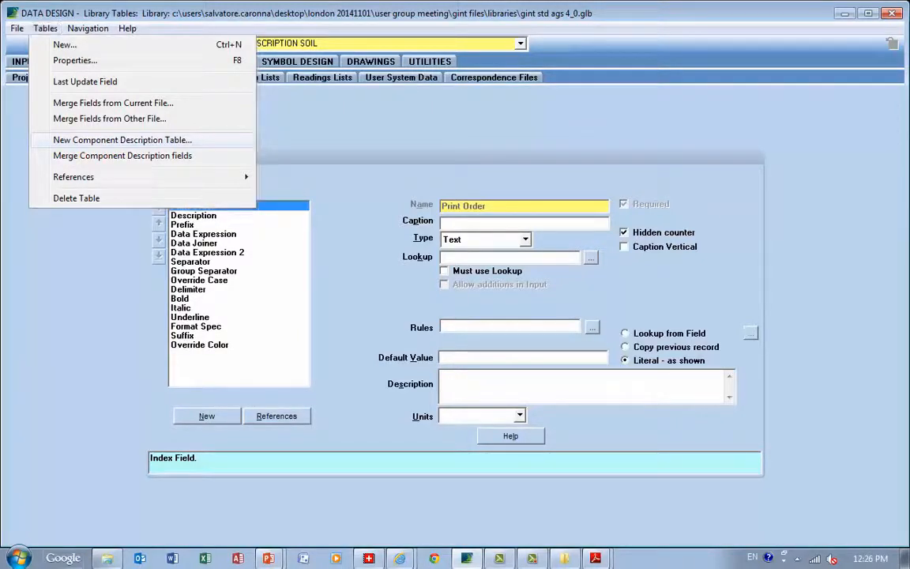
key(Return)
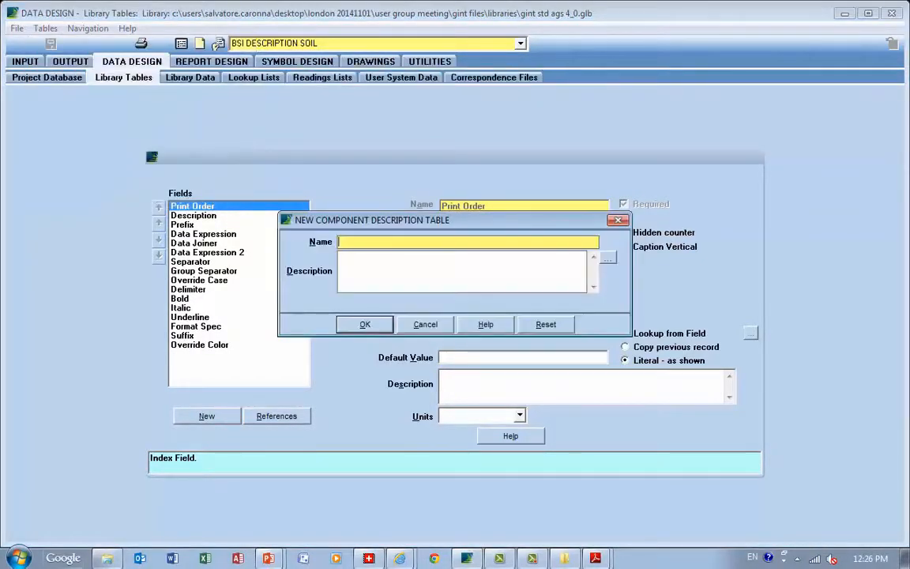
text(My Co)
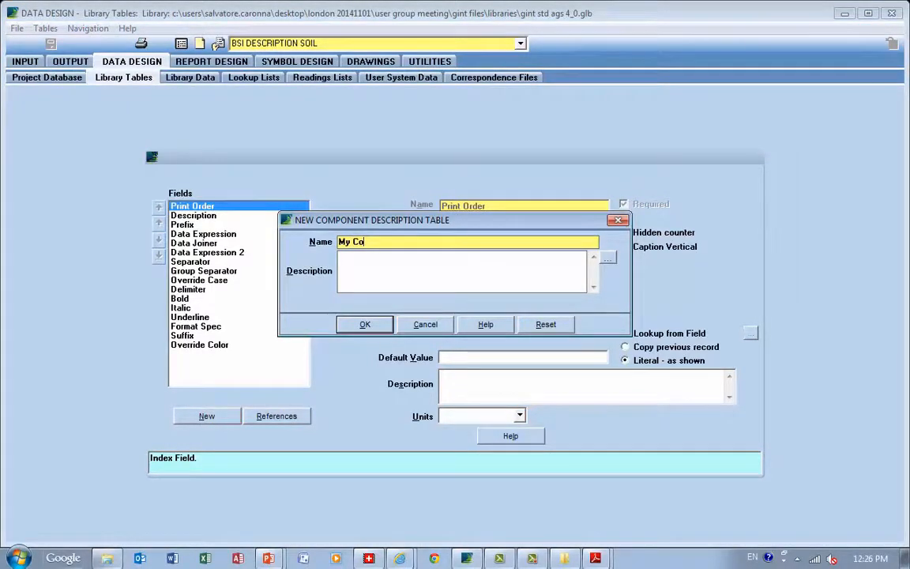
text(mponent T)
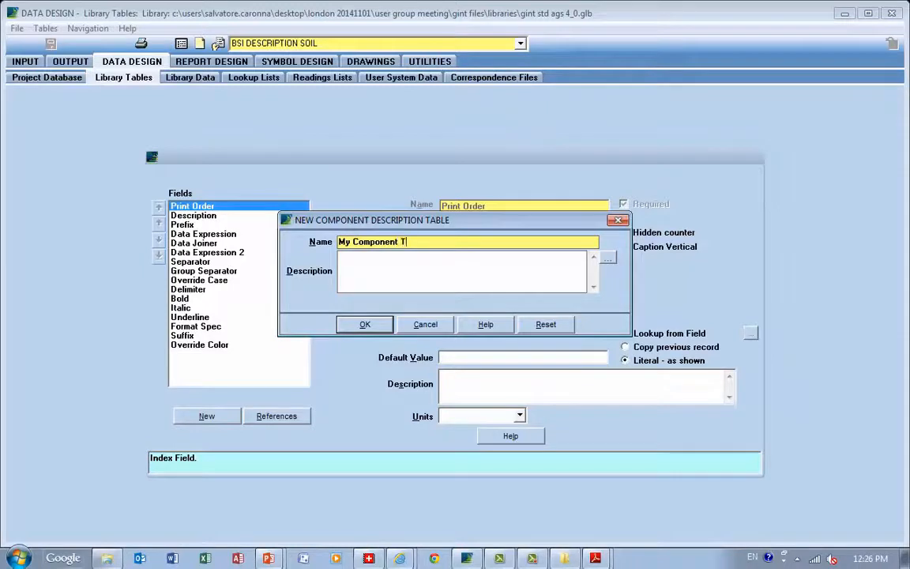
text(able)
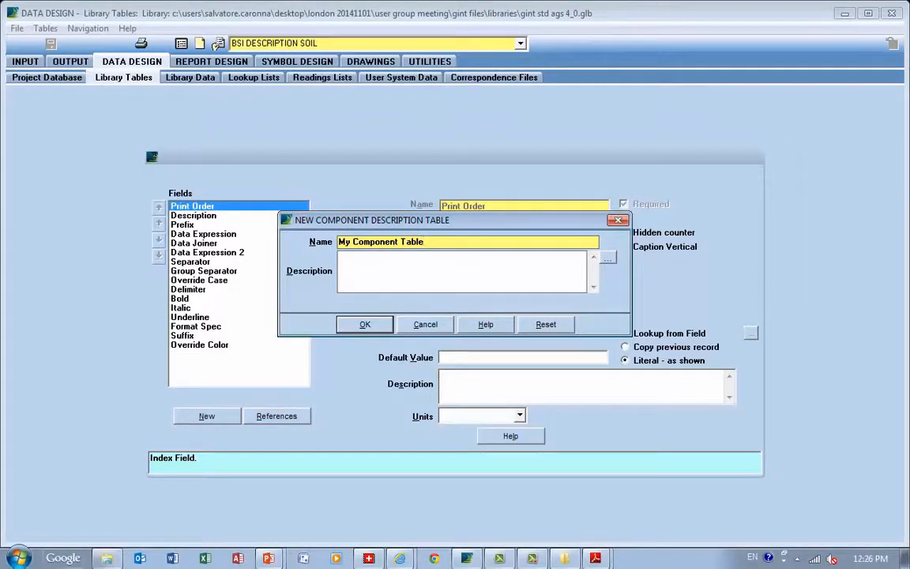
key(Return)
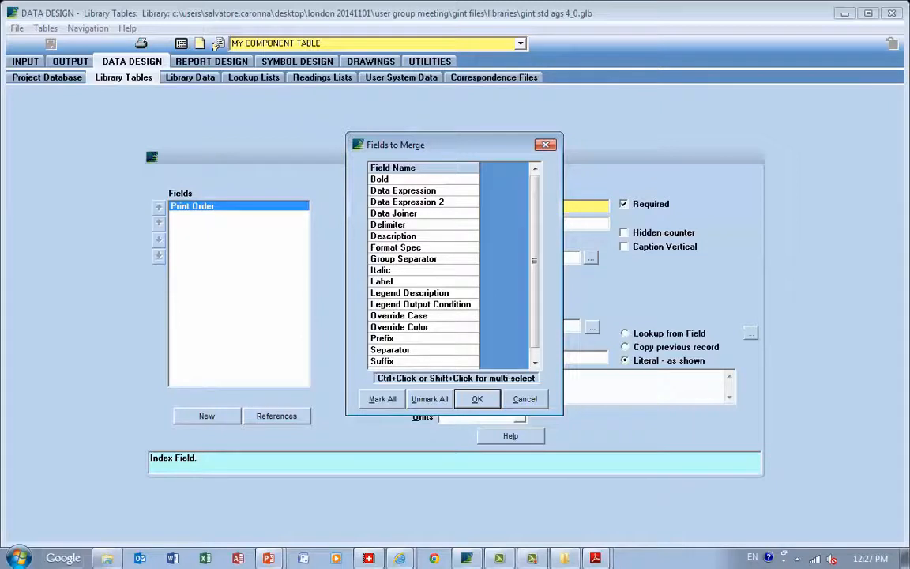
click(383, 399)
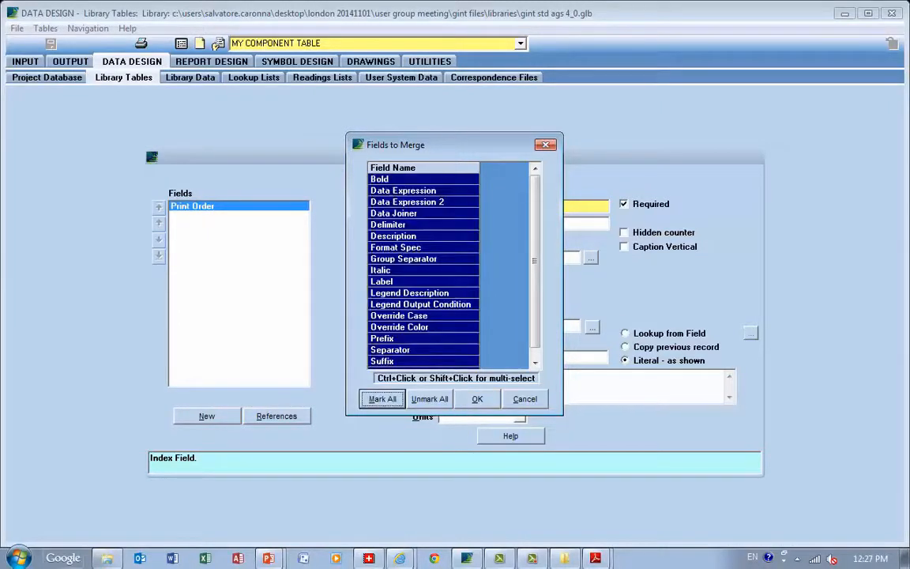
click(478, 399)
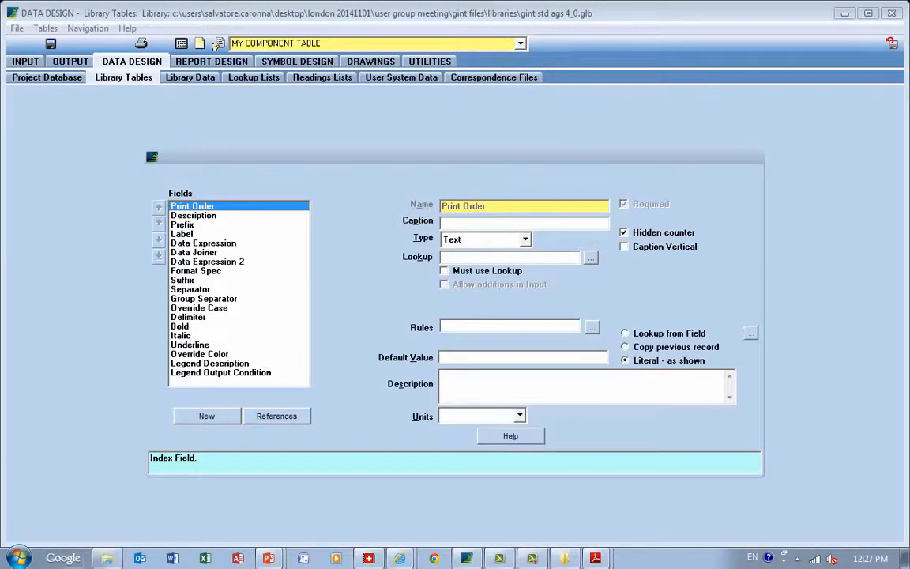
Check the columns of My Component Table in the library data and return to its field definitions
click(189, 77)
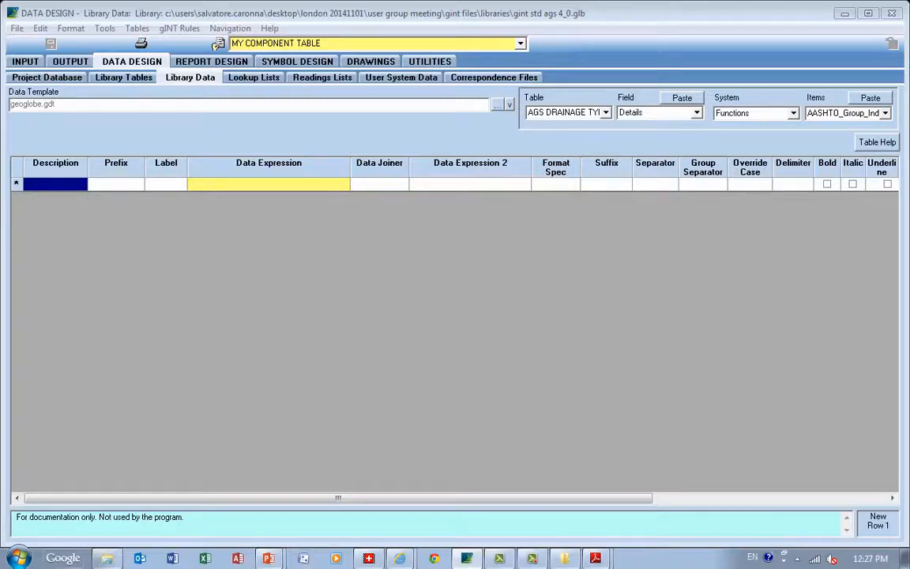
click(123, 77)
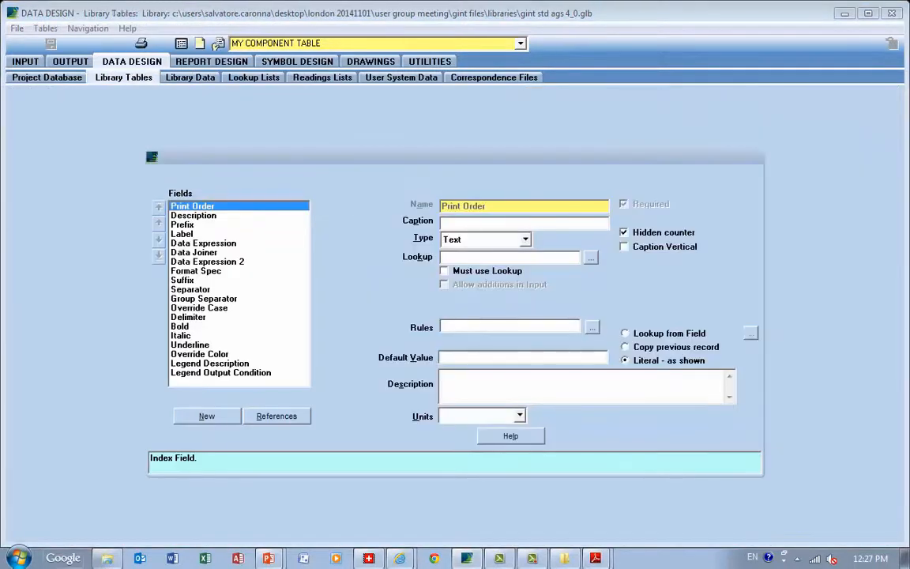
click(45, 28)
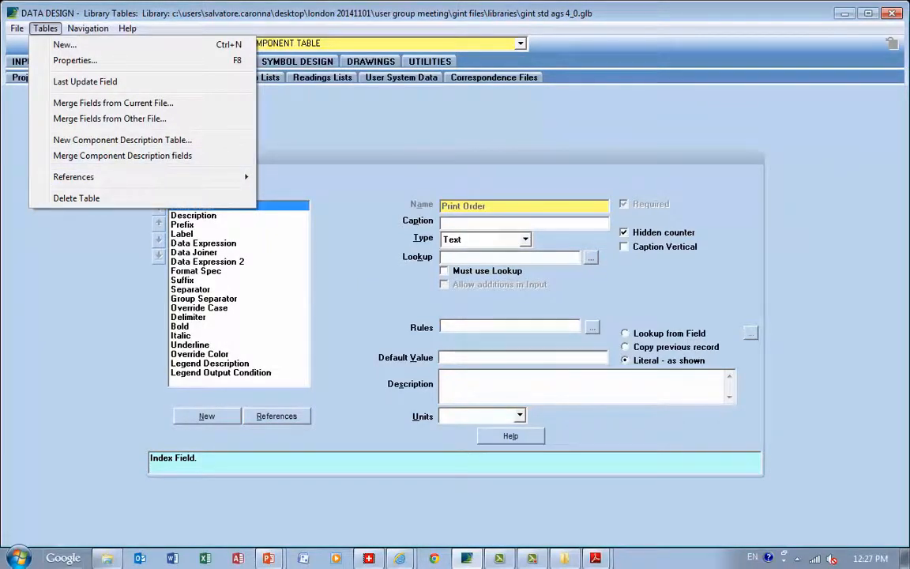
click(205, 290)
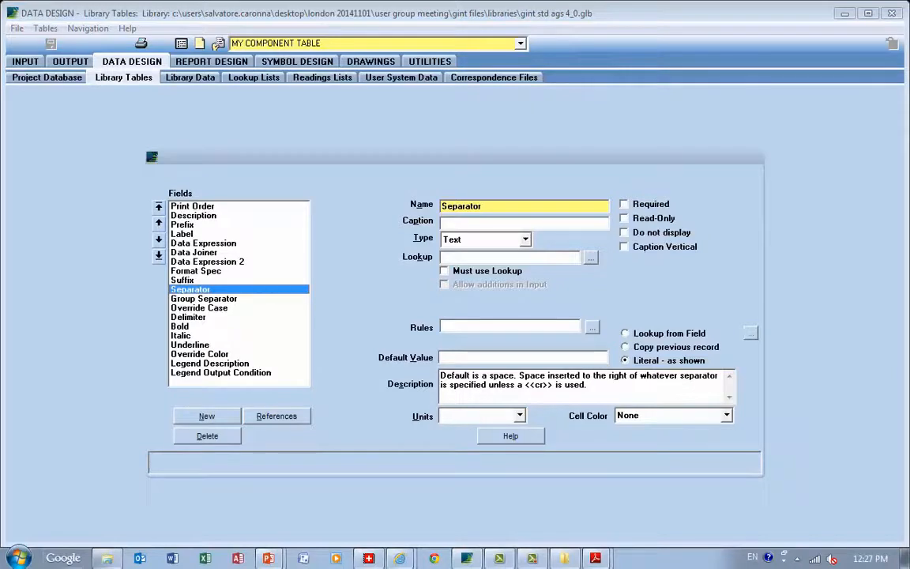
Delete the Legend Description, Legend Output Condition and Prefix fields from My Component Table
click(209, 364)
click(207, 436)
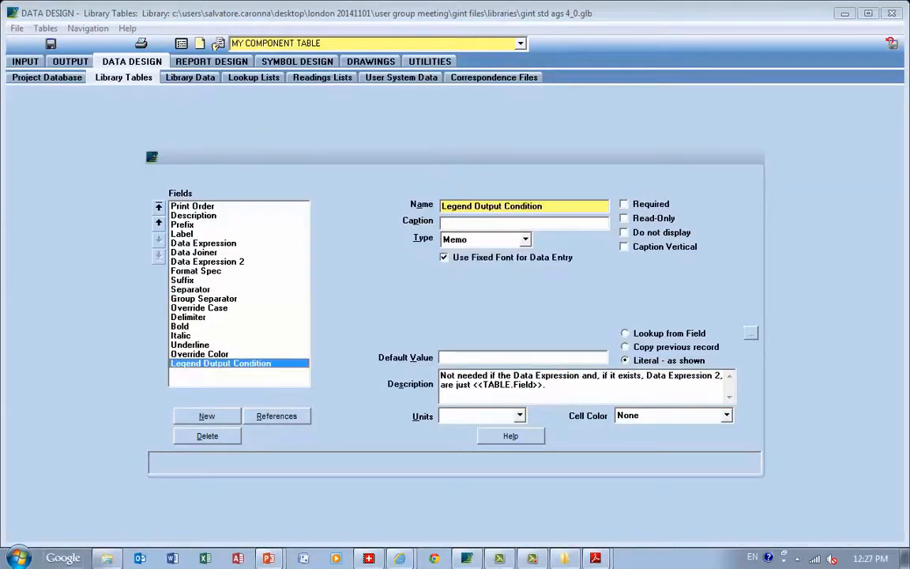
click(207, 436)
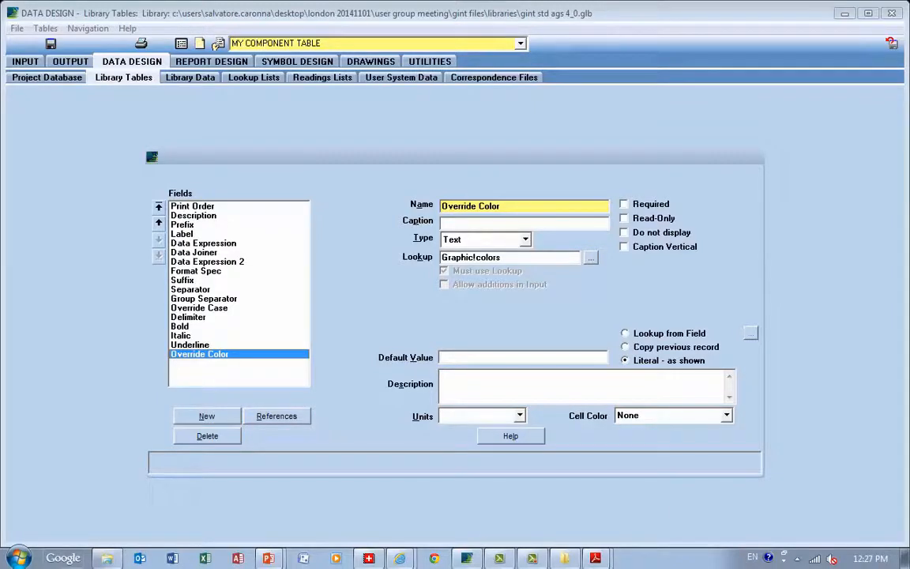
click(182, 225)
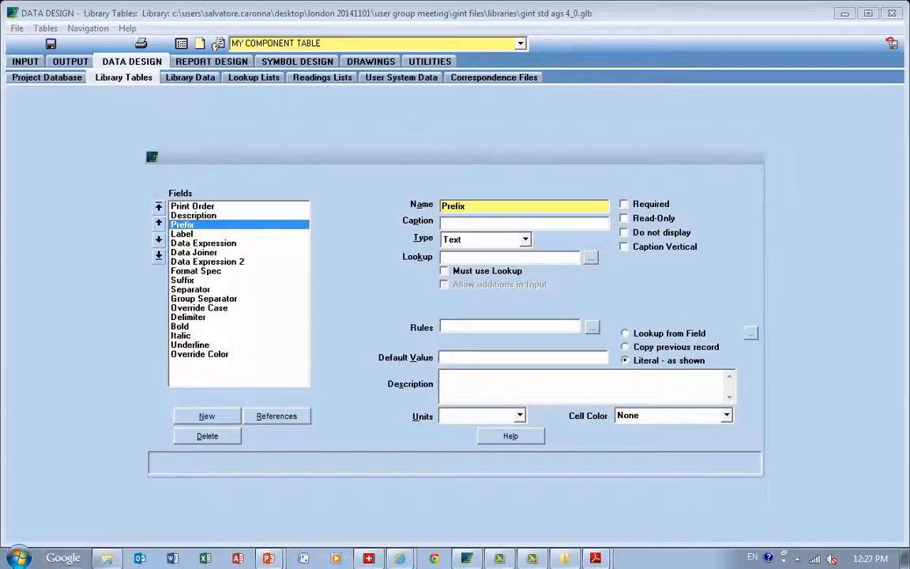
key(alt+d)
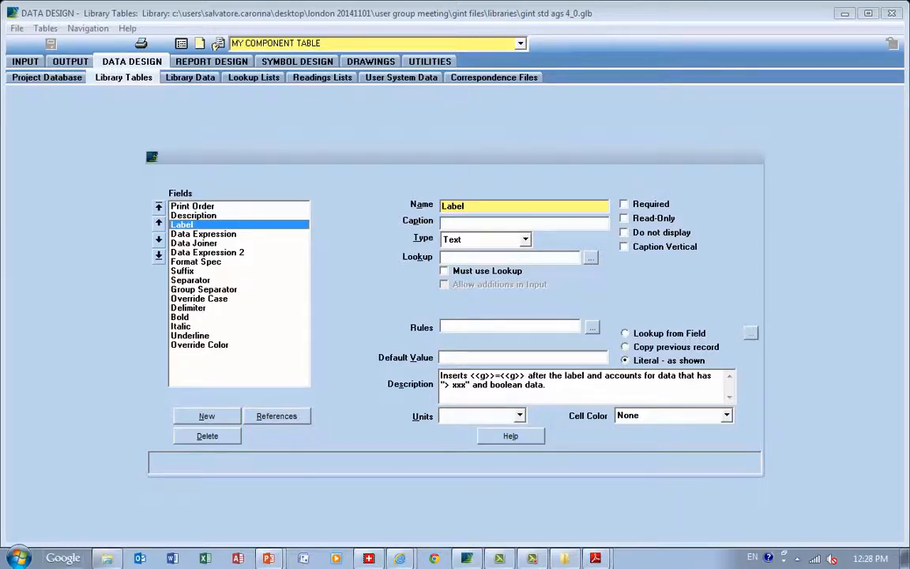
Merge the Prefix component description field back into My Component Table and save the table
click(45, 29)
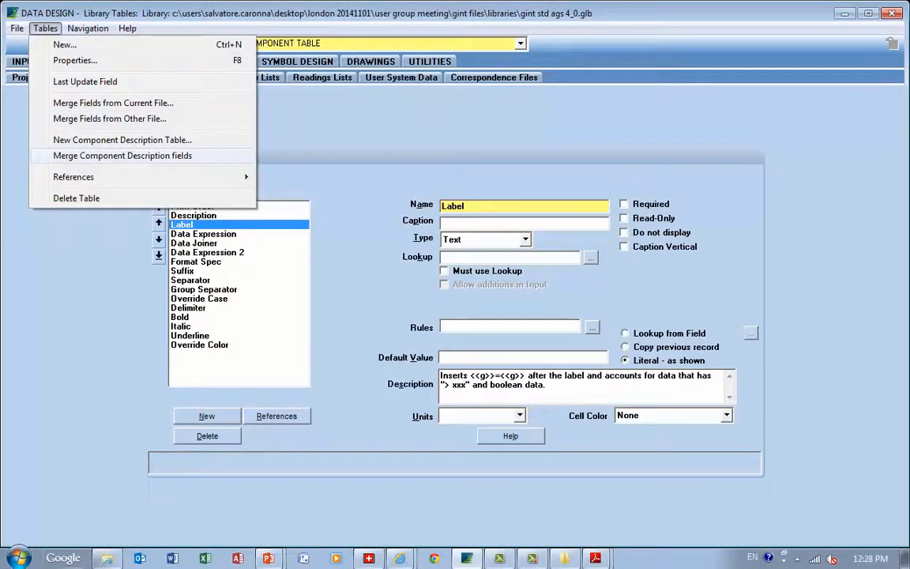
click(123, 156)
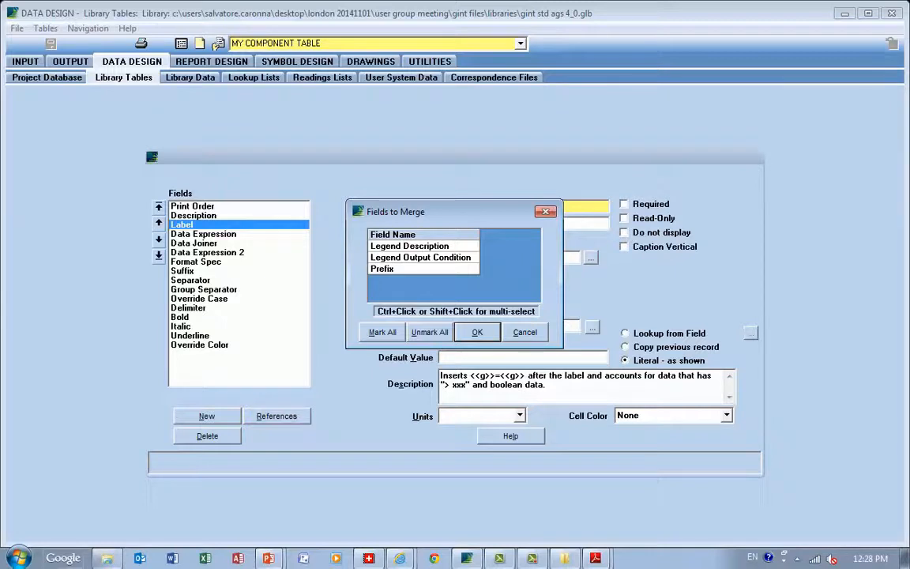
click(424, 268)
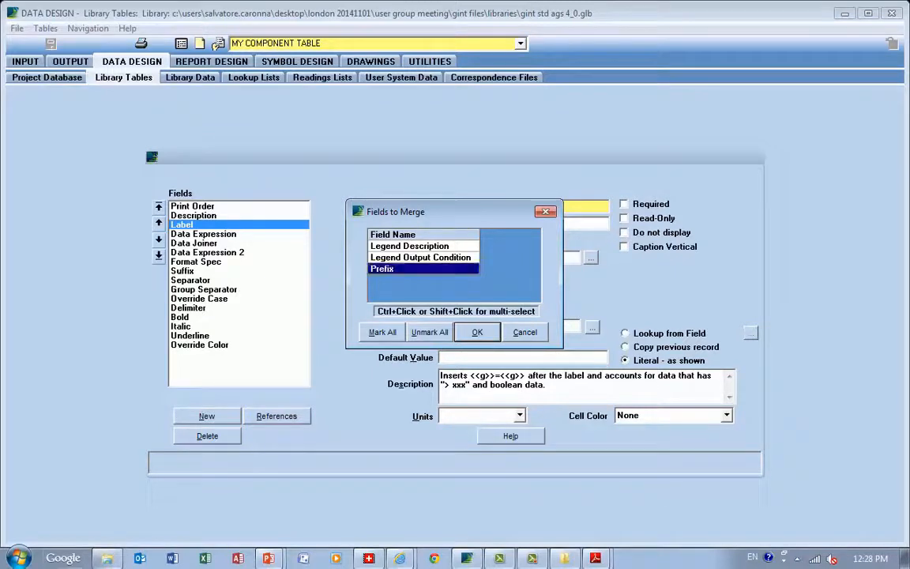
click(477, 332)
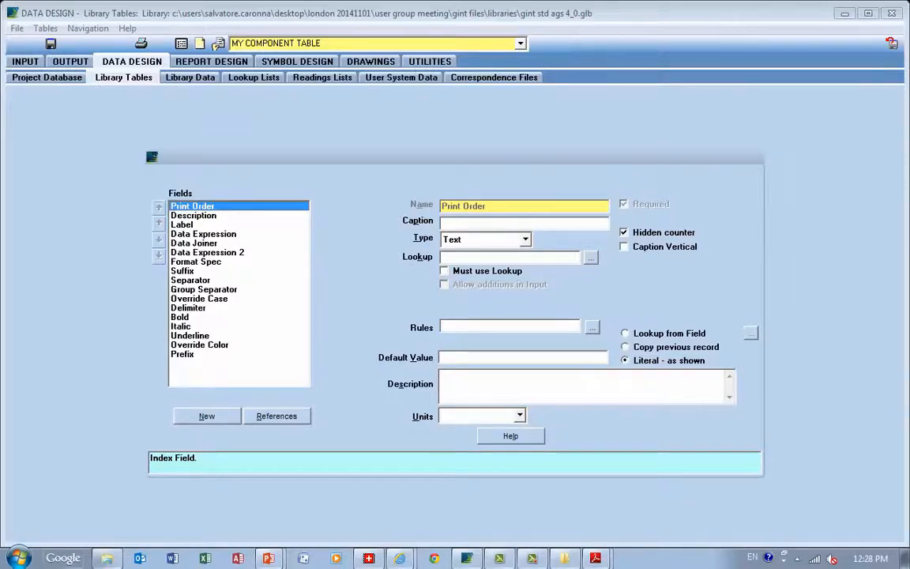
key(ctrl+s)
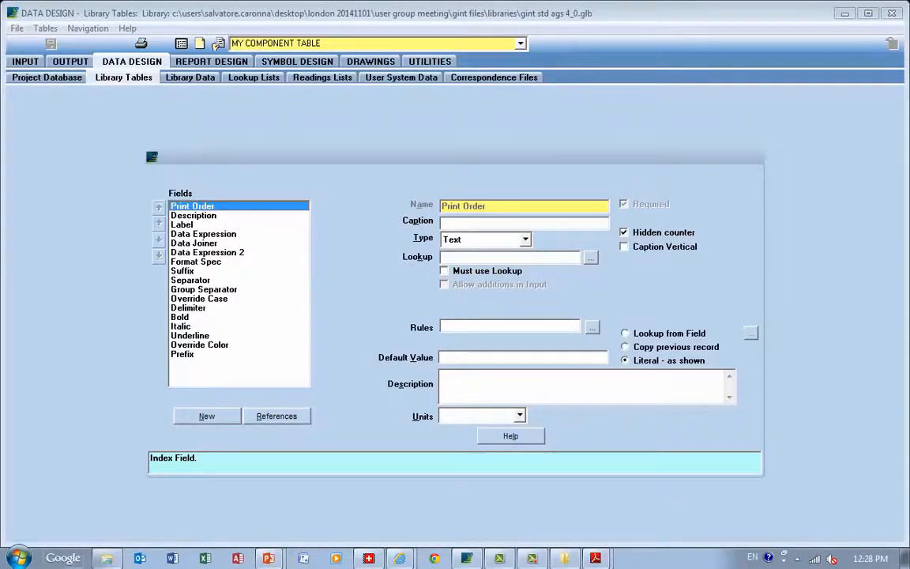